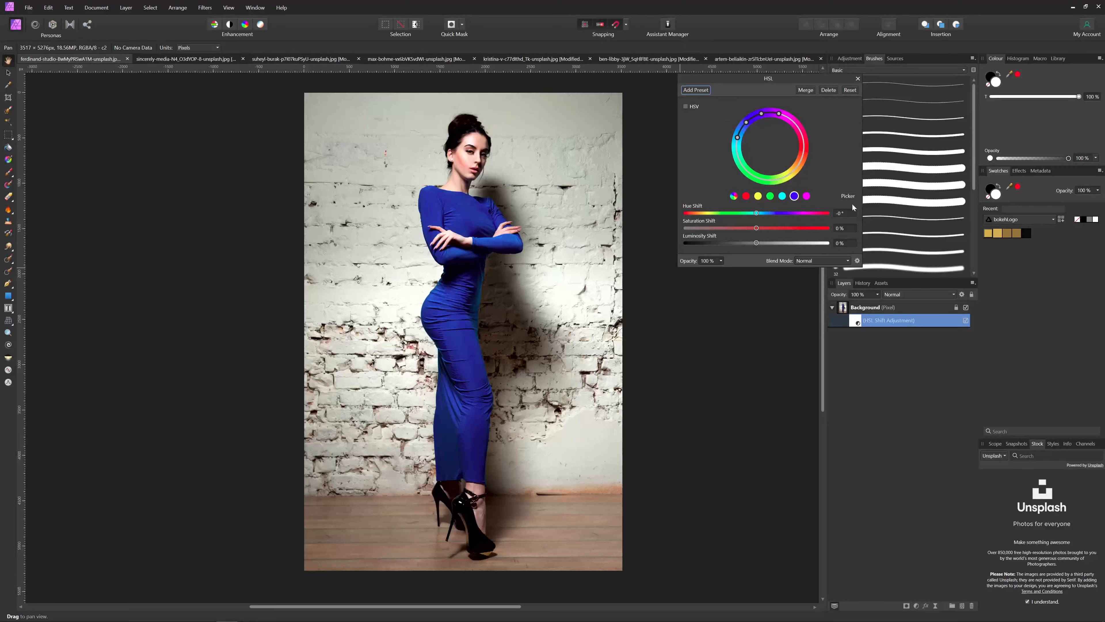
- Sample the blue dress colour for the HSL adjustment, with a hue shift of 180° and a saturation shift of 100%
{"action": "left_click", "coordinate": [848, 196]}
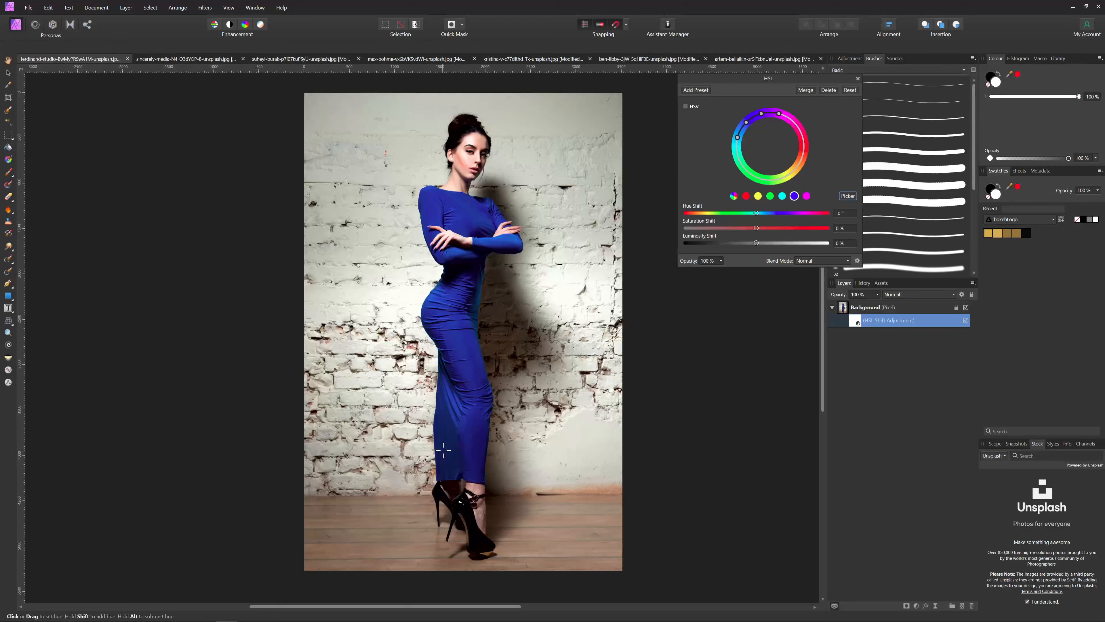
{"action": "left_click", "coordinate": [460, 342]}
{"action": "left_click_drag", "start_coordinate": [757, 213], "coordinate": [839, 216]}
{"action": "left_click_drag", "start_coordinate": [757, 227], "coordinate": [851, 236]}
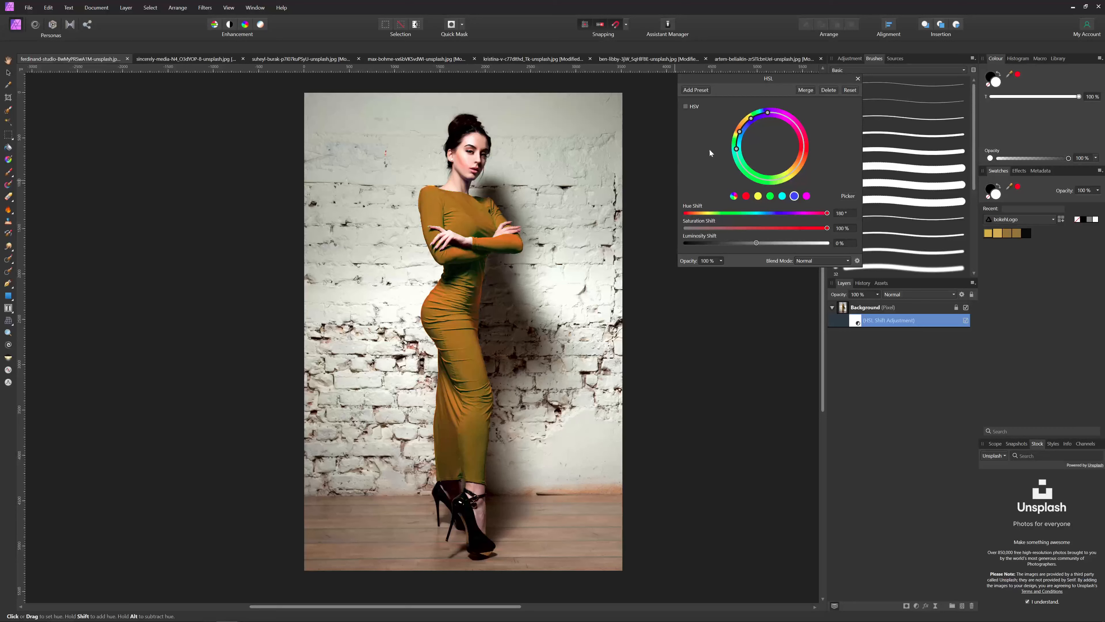
- Widen the blue range on the HSL colour wheel so the adjustment covers the whole dress, including its shaded folds
{"action": "left_click_drag", "start_coordinate": [738, 152], "coordinate": [738, 150]}
{"action": "mouse_move", "coordinate": [768, 113]}
{"action": "left_mouse_down"}
{"action": "mouse_move", "coordinate": [738, 134]}
{"action": "mouse_move", "coordinate": [764, 117]}
{"action": "left_mouse_up"}
{"action": "left_click_drag", "start_coordinate": [739, 138], "coordinate": [737, 154]}
{"action": "left_click_drag", "start_coordinate": [740, 130], "coordinate": [737, 138]}
- Try other dress colours with the HSL adjustment, ending at a hue shift of 161.6° and a saturation shift of 80%
{"action": "left_click_drag", "start_coordinate": [828, 227], "coordinate": [757, 229]}
{"action": "left_click_drag", "start_coordinate": [827, 213], "coordinate": [667, 214]}
{"action": "left_click_drag", "start_coordinate": [757, 231], "coordinate": [813, 228]}
{"action": "left_click_drag", "start_coordinate": [689, 215], "coordinate": [821, 229]}
{"action": "left_click_drag", "start_coordinate": [737, 138], "coordinate": [742, 131]}
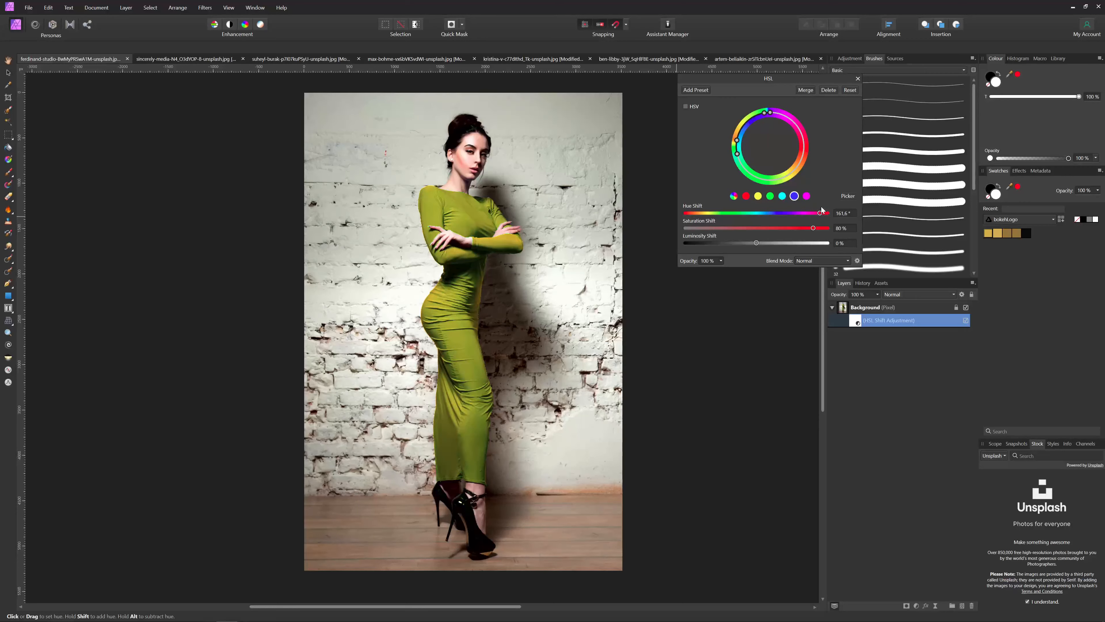
- Recolour the dress with hue shift 19.6°, saturation shift -2% and luminosity shift -22%, and close the adjustment's settings
{"action": "left_click_drag", "start_coordinate": [820, 214], "coordinate": [766, 211]}
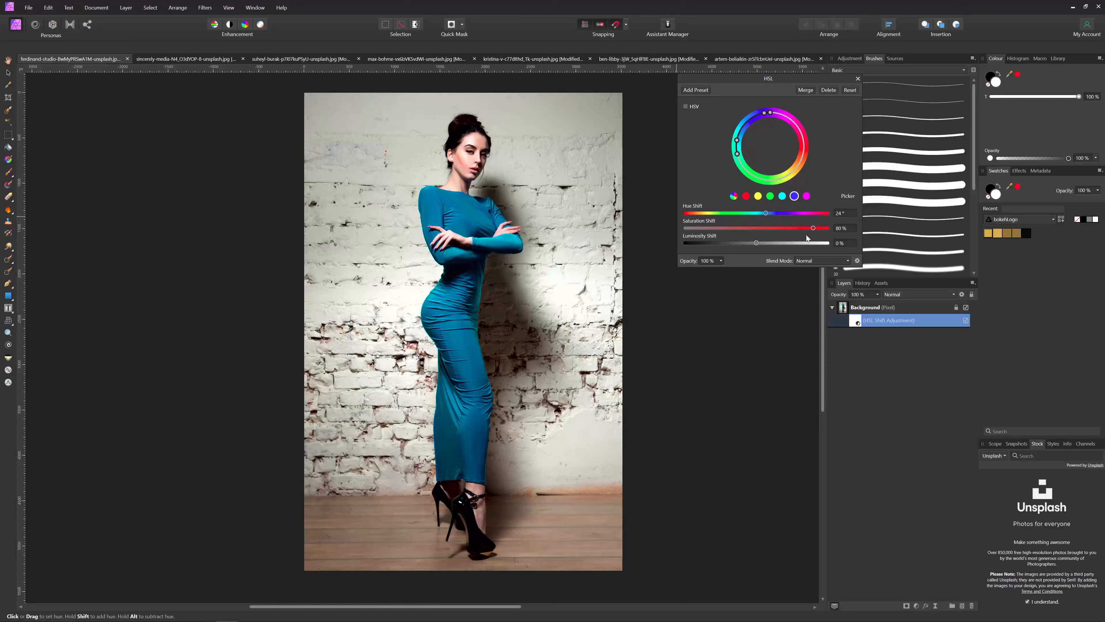
{"action": "left_click_drag", "start_coordinate": [763, 228], "coordinate": [753, 227]}
{"action": "left_click", "coordinate": [719, 243]}
{"action": "left_click", "coordinate": [719, 228]}
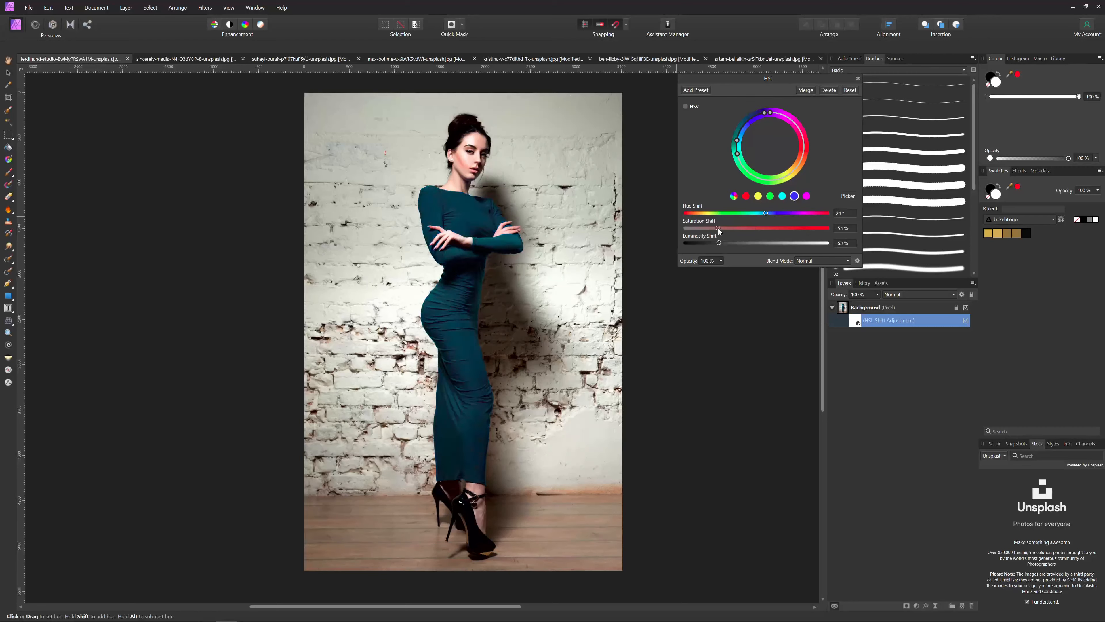
{"action": "left_click_drag", "start_coordinate": [766, 212], "coordinate": [742, 244]}
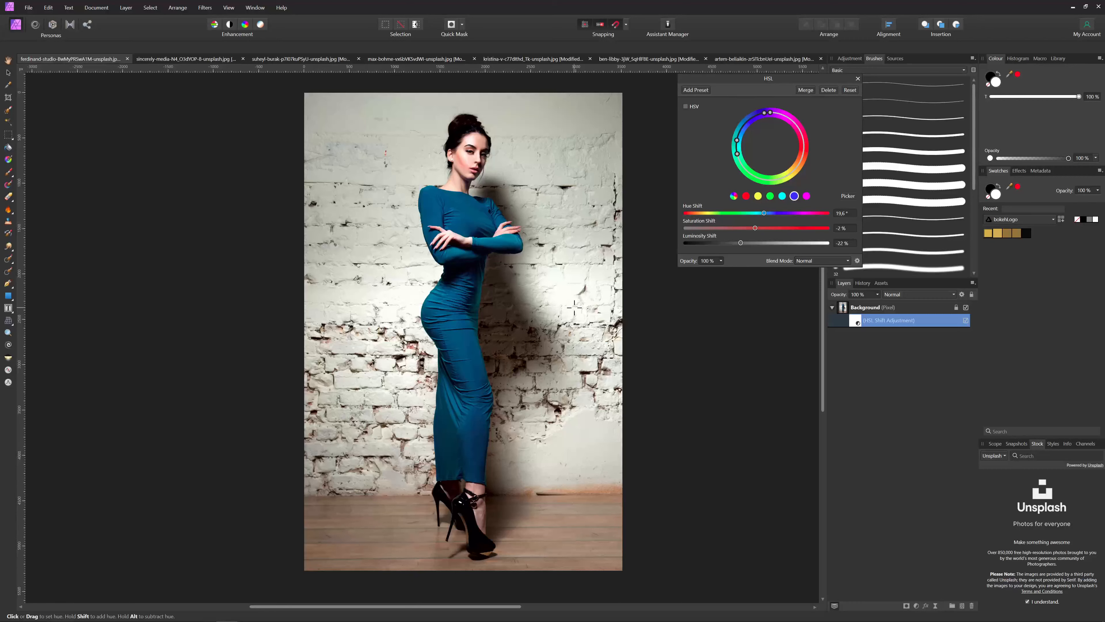
{"action": "left_click_drag", "start_coordinate": [769, 81], "coordinate": [762, 133]}
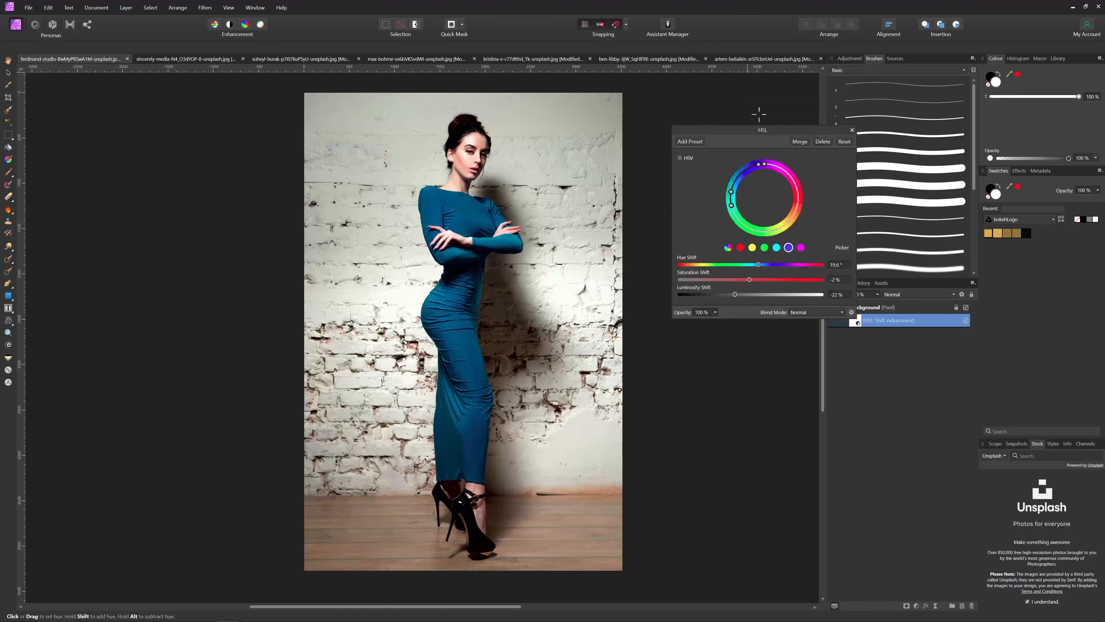
{"action": "left_click", "coordinate": [852, 130]}
- Switch to the photo of the couple on the bamboo log and add an HSL adjustment to it
{"action": "left_click", "coordinate": [757, 55]}
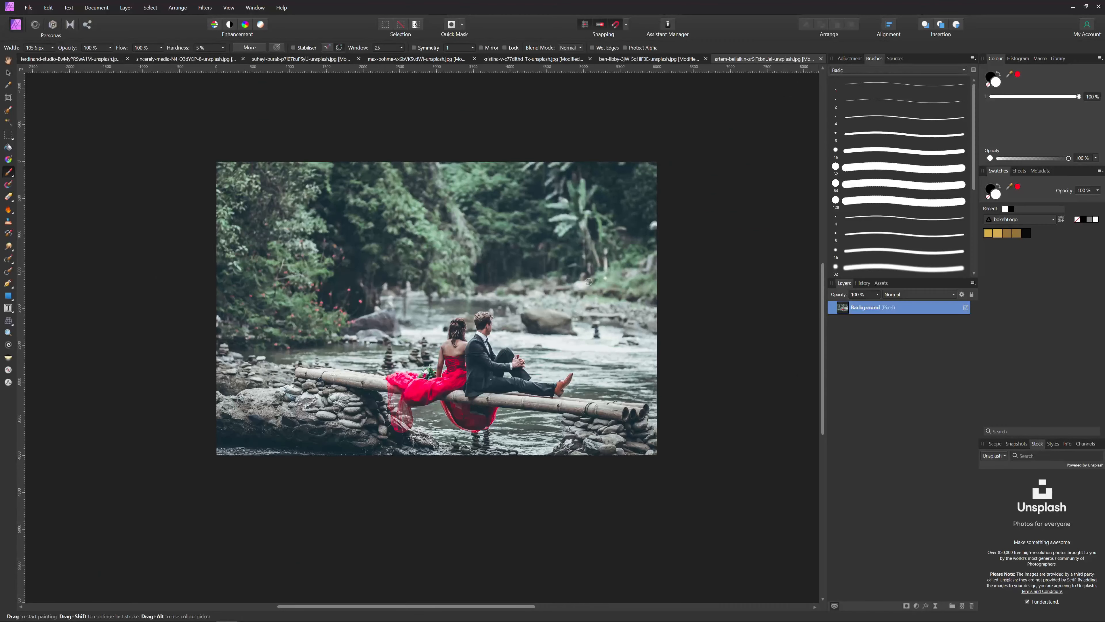
{"action": "scroll", "coordinate": [552, 322], "scroll_direction": "up", "scroll_amount": 2}
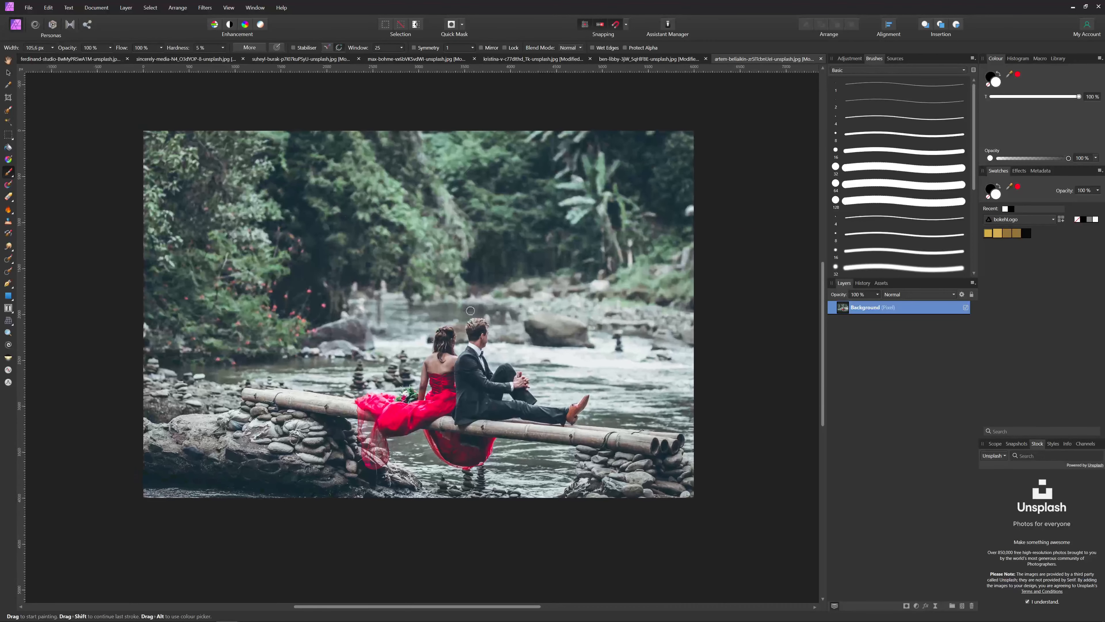
{"action": "left_click", "coordinate": [8, 73]}
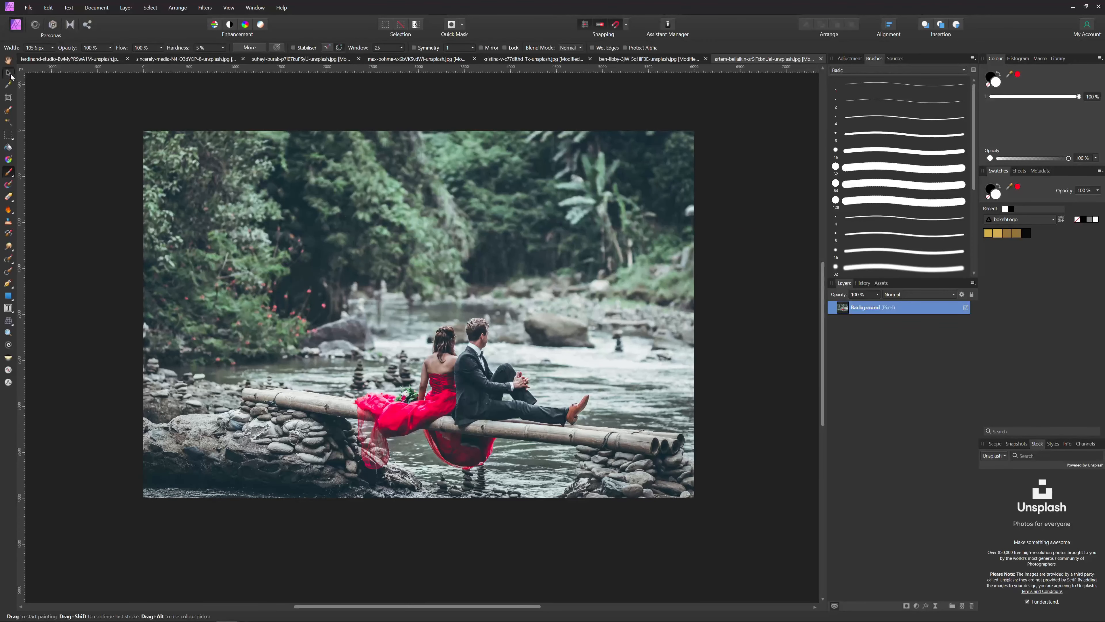
{"action": "left_click", "coordinate": [917, 606]}
{"action": "left_click", "coordinate": [862, 415]}
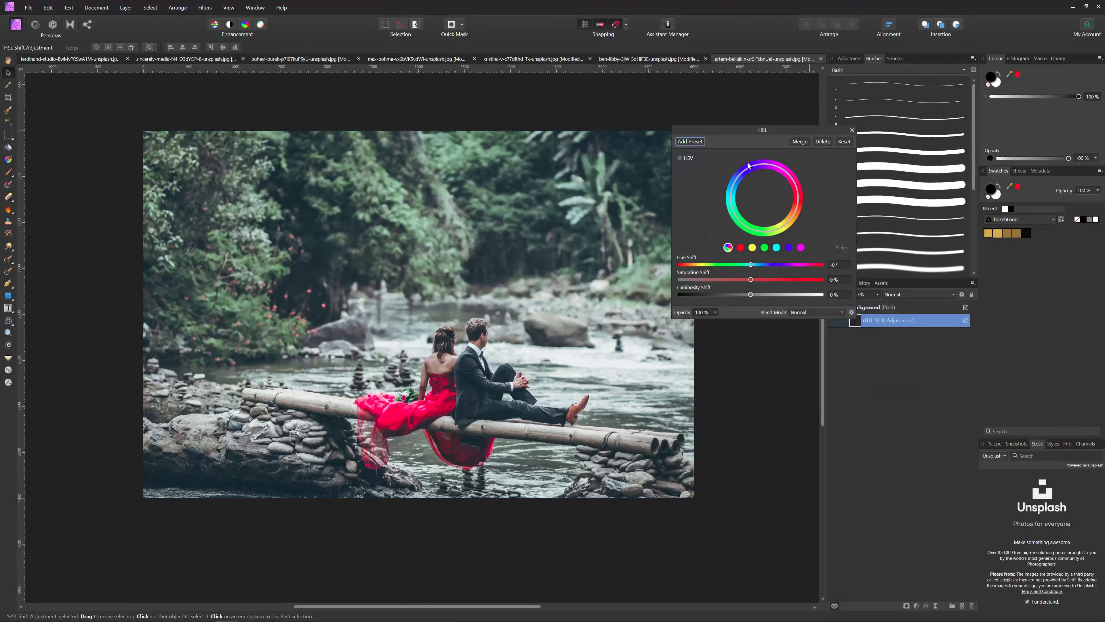
{"action": "left_click_drag", "start_coordinate": [764, 131], "coordinate": [747, 85]}
- Target the reds with a colour sampled from the dress, and set saturation shift to 100% and hue shift to 180°
{"action": "left_click", "coordinate": [724, 203]}
{"action": "left_click", "coordinate": [823, 202]}
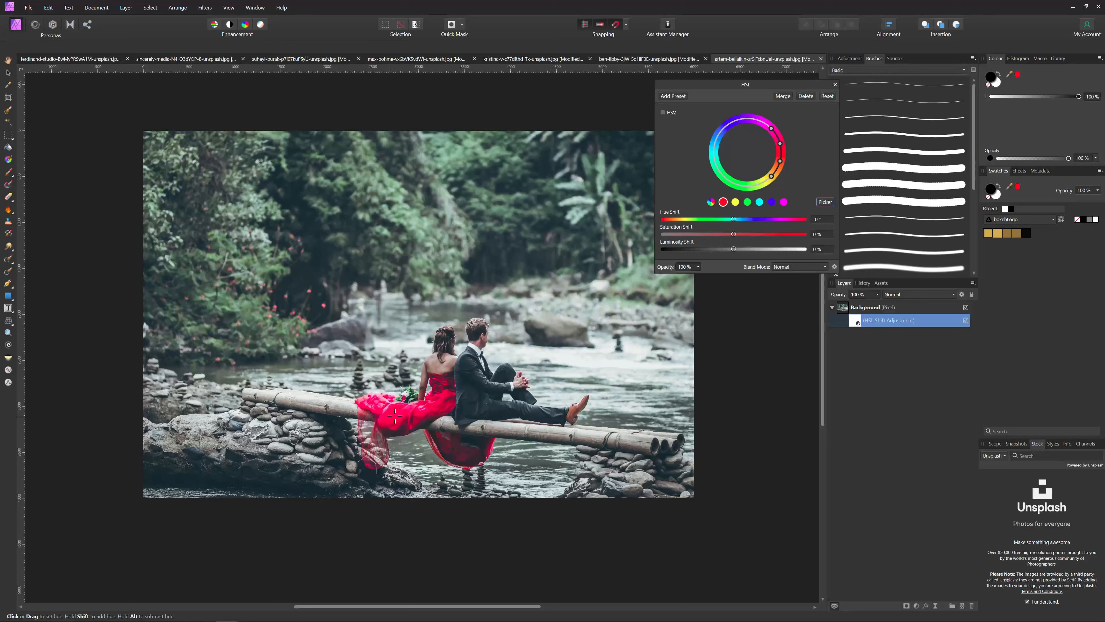
{"action": "left_click", "coordinate": [441, 400]}
{"action": "left_click_drag", "start_coordinate": [734, 235], "coordinate": [804, 234]}
{"action": "left_click_drag", "start_coordinate": [734, 220], "coordinate": [815, 224]}
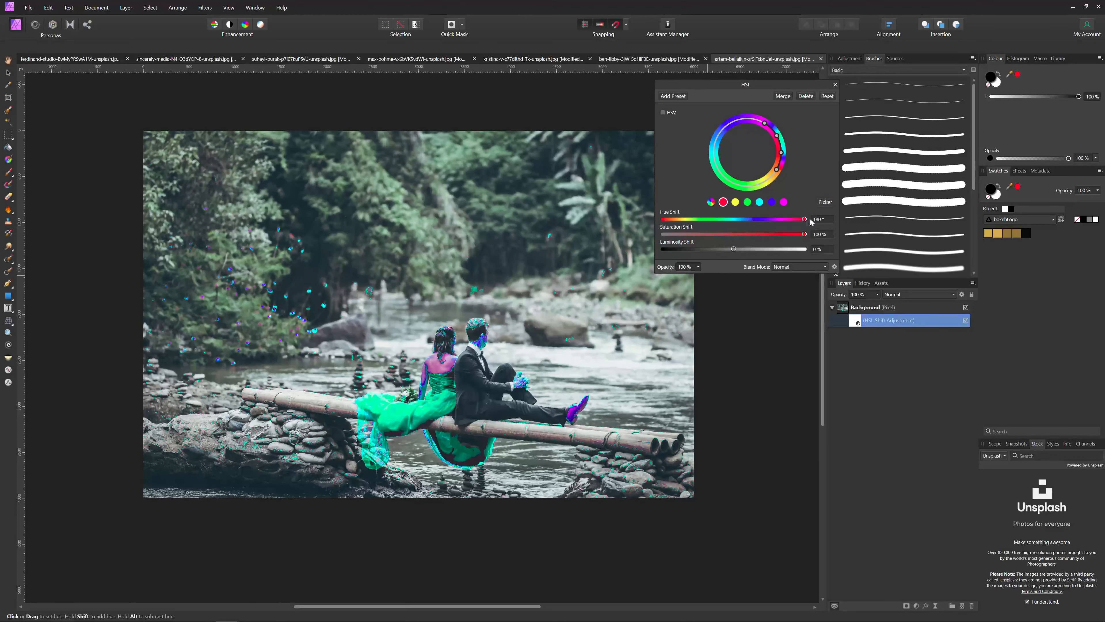
{"action": "left_click_drag", "start_coordinate": [731, 85], "coordinate": [769, 89]}
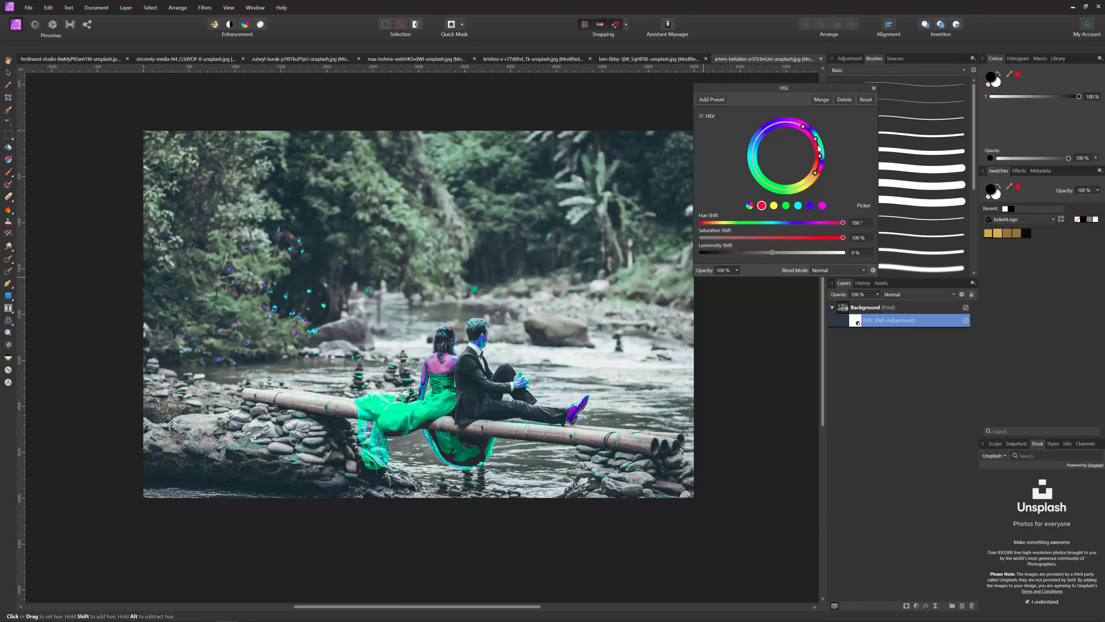
- Adjust the red range on the HSL colour wheel until it covers the whole dress, including its translucent edges
{"action": "left_click", "coordinate": [819, 155]}
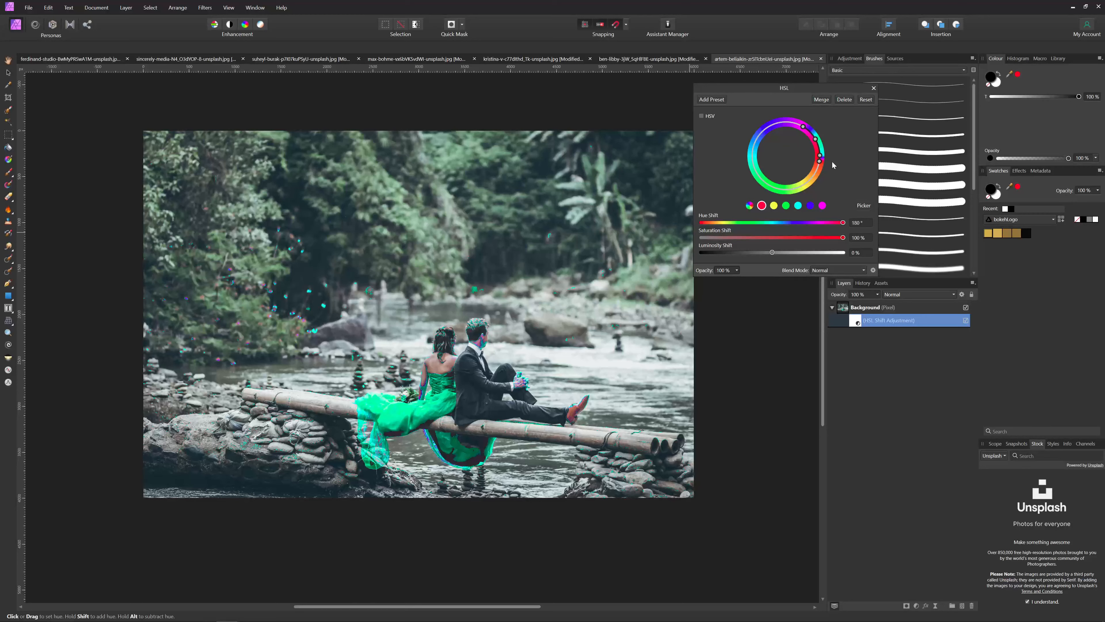
{"action": "left_click_drag", "start_coordinate": [832, 162], "coordinate": [833, 160]}
{"action": "left_click_drag", "start_coordinate": [820, 161], "coordinate": [823, 157]}
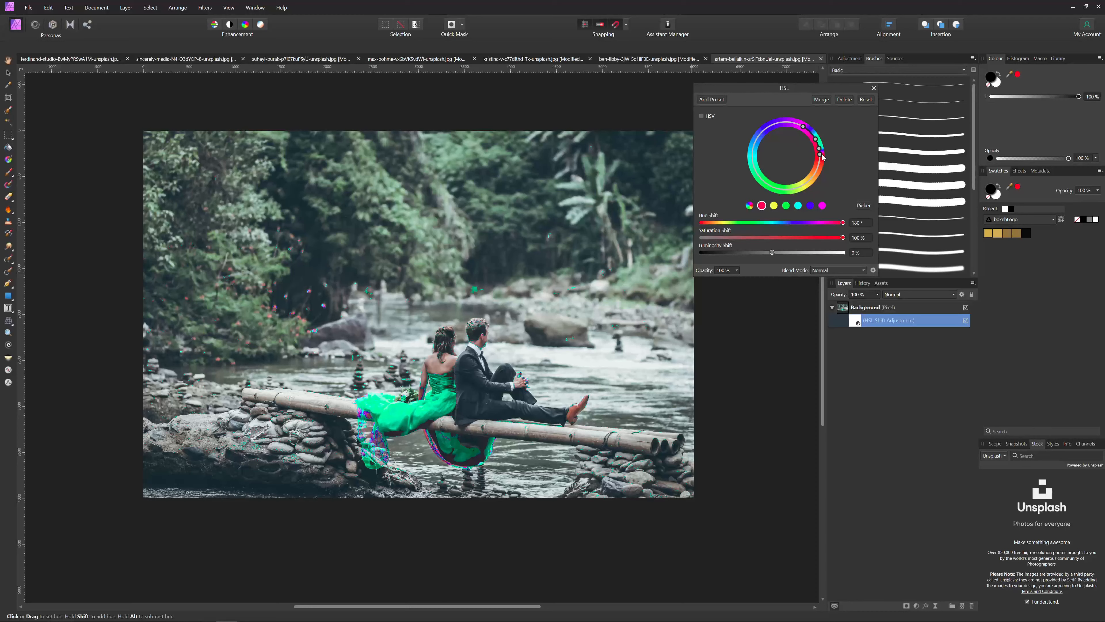
{"action": "left_click_drag", "start_coordinate": [820, 152], "coordinate": [825, 158]}
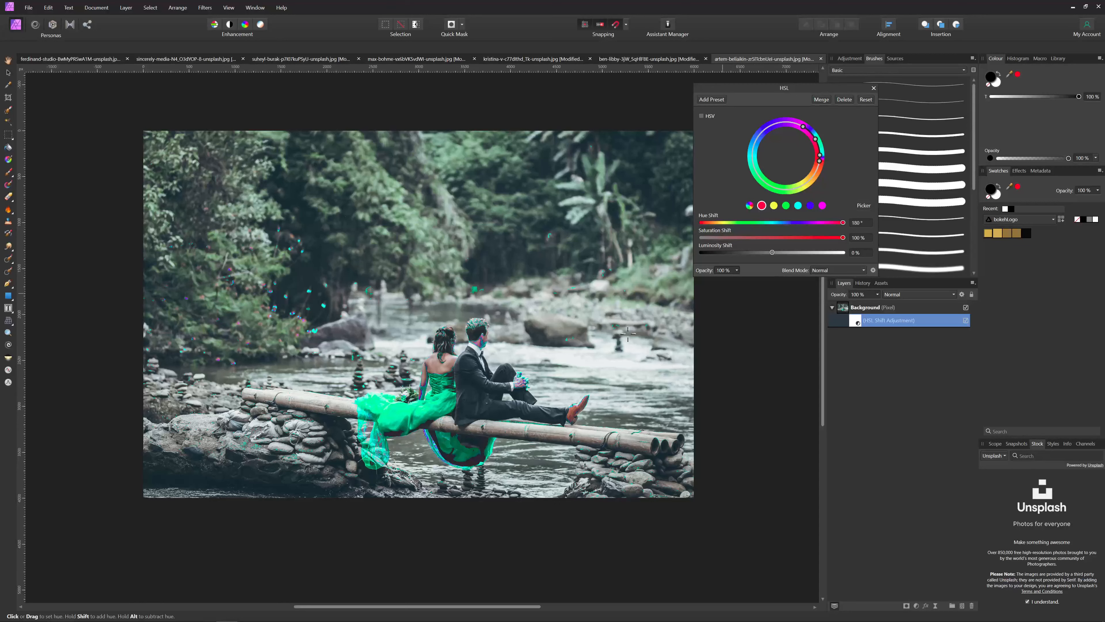
{"action": "mouse_move", "coordinate": [819, 158]}
{"action": "left_mouse_down"}
{"action": "mouse_move", "coordinate": [815, 175]}
{"action": "mouse_move", "coordinate": [823, 167]}
{"action": "left_mouse_up"}
{"action": "mouse_move", "coordinate": [804, 130]}
{"action": "left_mouse_down"}
{"action": "mouse_move", "coordinate": [822, 142]}
{"action": "mouse_move", "coordinate": [801, 125]}
{"action": "left_mouse_up"}
{"action": "mouse_move", "coordinate": [819, 163]}
{"action": "left_mouse_down"}
{"action": "mouse_move", "coordinate": [809, 179]}
{"action": "mouse_move", "coordinate": [823, 163]}
{"action": "left_mouse_up"}
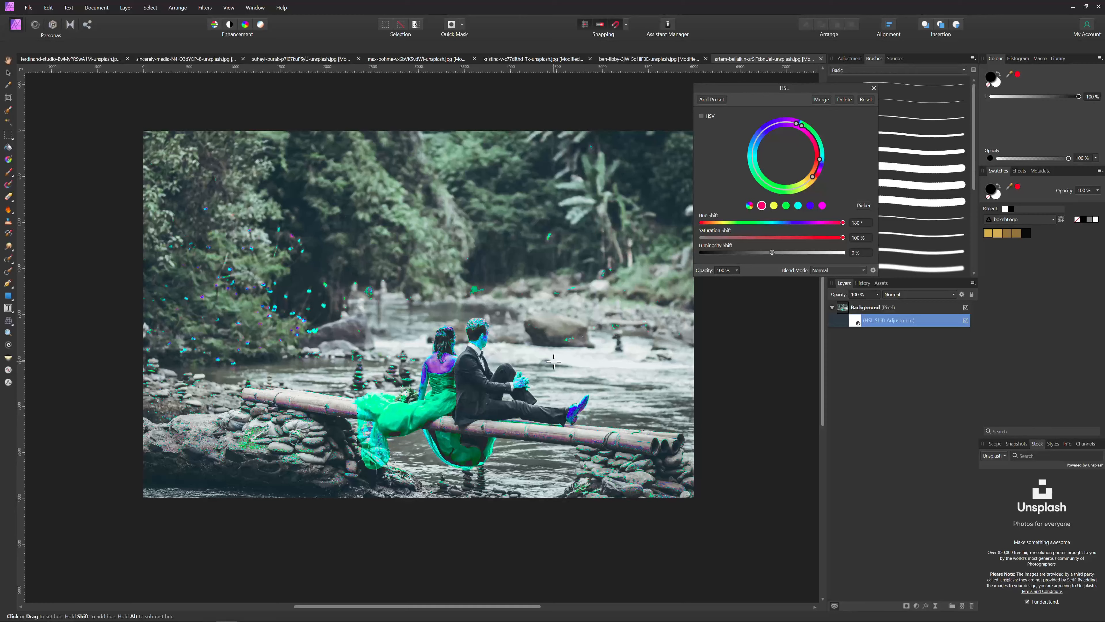
- Close the HSL settings and flood fill the adjustment's mask with black to hide the colour change
{"action": "double_click", "coordinate": [854, 323]}
{"action": "left_click", "coordinate": [873, 88]}
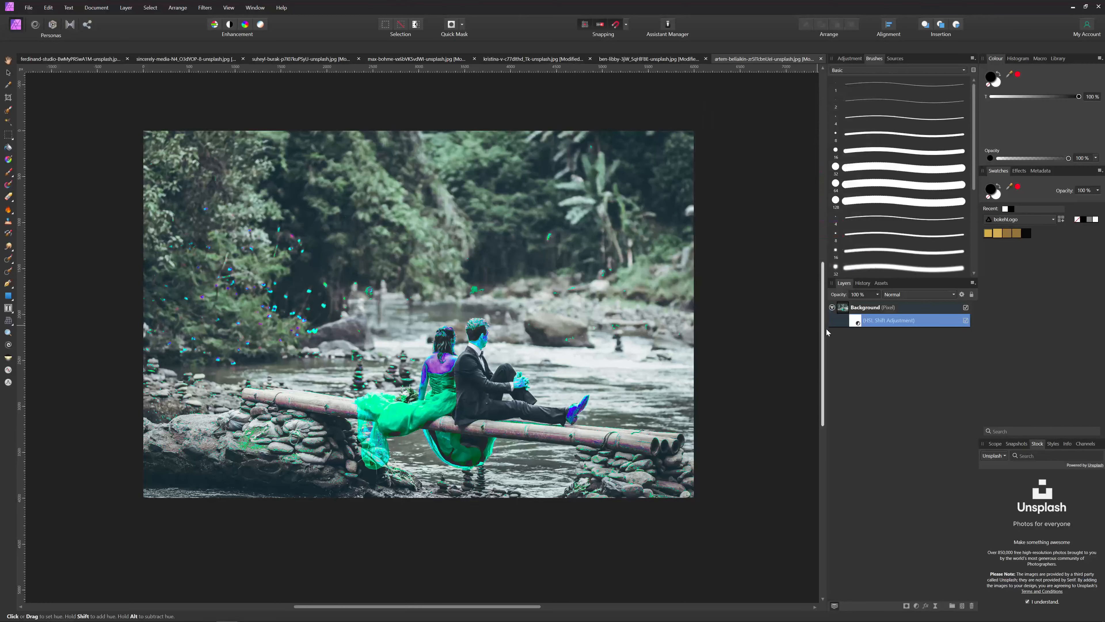
{"action": "left_click", "coordinate": [8, 148]}
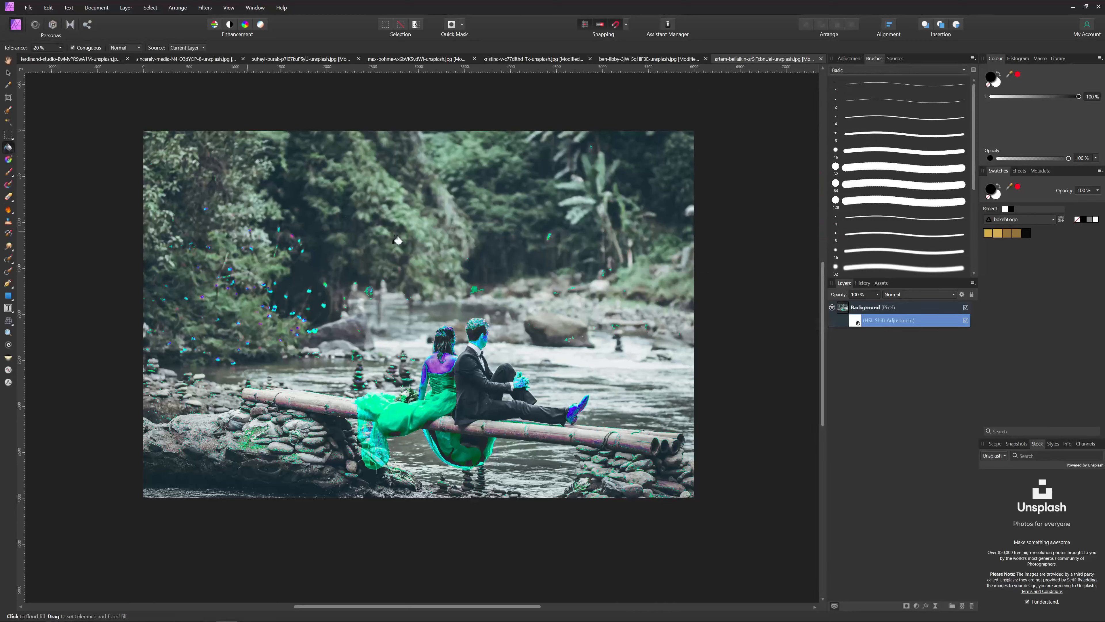
{"action": "left_click", "coordinate": [430, 301]}
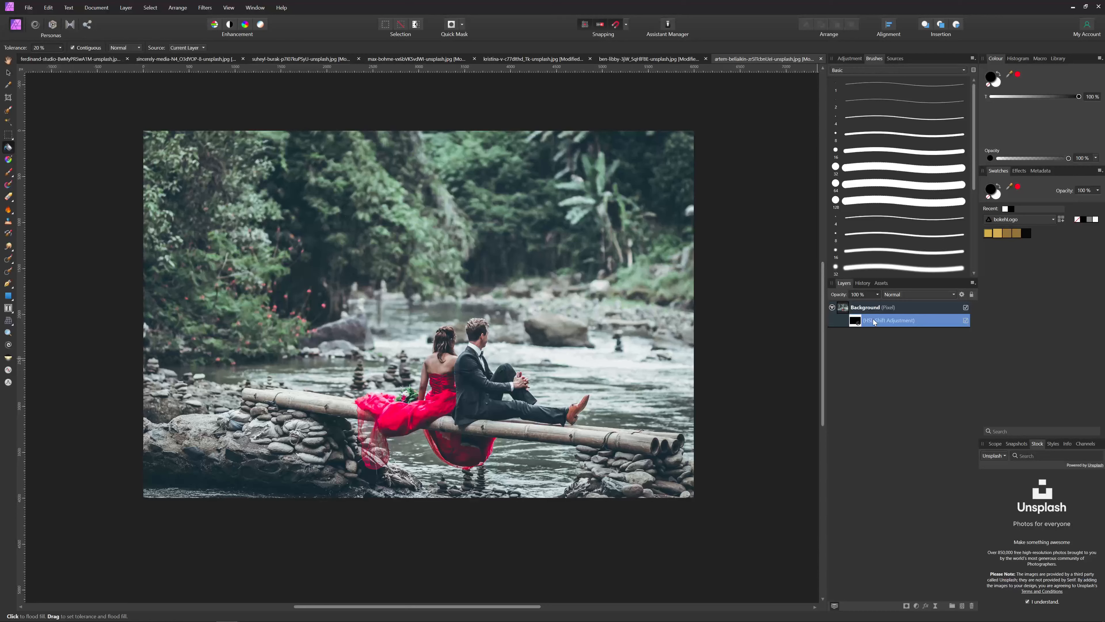
- Choose the Paint Brush with white and enlarge it to 491.4 px for painting on the adjustment's mask
{"action": "key", "text": "b"}
{"action": "key", "text": "bracketright"}
{"action": "key", "text": "bracketright"}
{"action": "key", "text": "bracketright"}
{"action": "key", "text": "bracketright"}
{"action": "key", "text": "bracketright"}
{"action": "key", "text": "bracketright"}
{"action": "key", "text": "bracketright"}
{"action": "key", "text": "bracketright"}
{"action": "key", "text": "bracketright"}
{"action": "key", "text": "bracketright"}
{"action": "key", "text": "bracketright"}
{"action": "key", "text": "bracketright"}
{"action": "key", "text": "bracketright"}
{"action": "key", "text": "bracketright"}
{"action": "key", "text": "bracketright"}
{"action": "key", "text": "bracketright"}
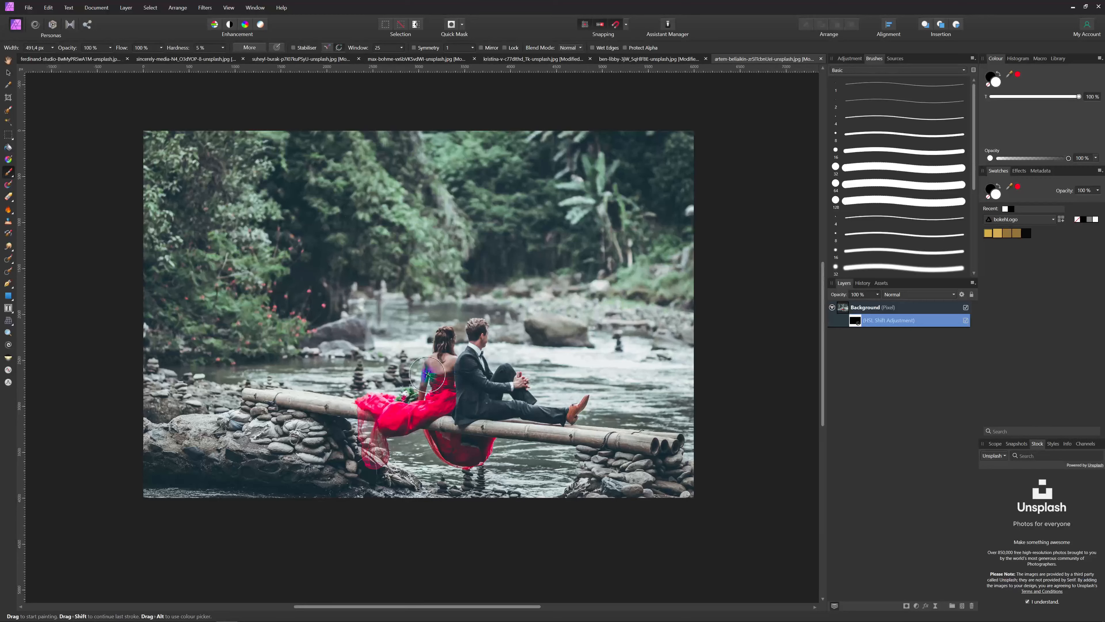
- Try revealing the colour change on the foliage and dress with the brush enlarged to 1728.7 px
{"action": "key", "text": "bracketright"}
{"action": "key", "text": "bracketright"}
{"action": "key", "text": "bracketright"}
{"action": "key", "text": "bracketright"}
{"action": "key", "text": "bracketright"}
{"action": "key", "text": "bracketright"}
{"action": "key", "text": "bracketright"}
{"action": "key", "text": "bracketright"}
{"action": "key", "text": "bracketright"}
{"action": "key", "text": "bracketright"}
{"action": "key", "text": "bracketright"}
{"action": "key", "text": "bracketright"}
{"action": "key", "text": "bracketright"}
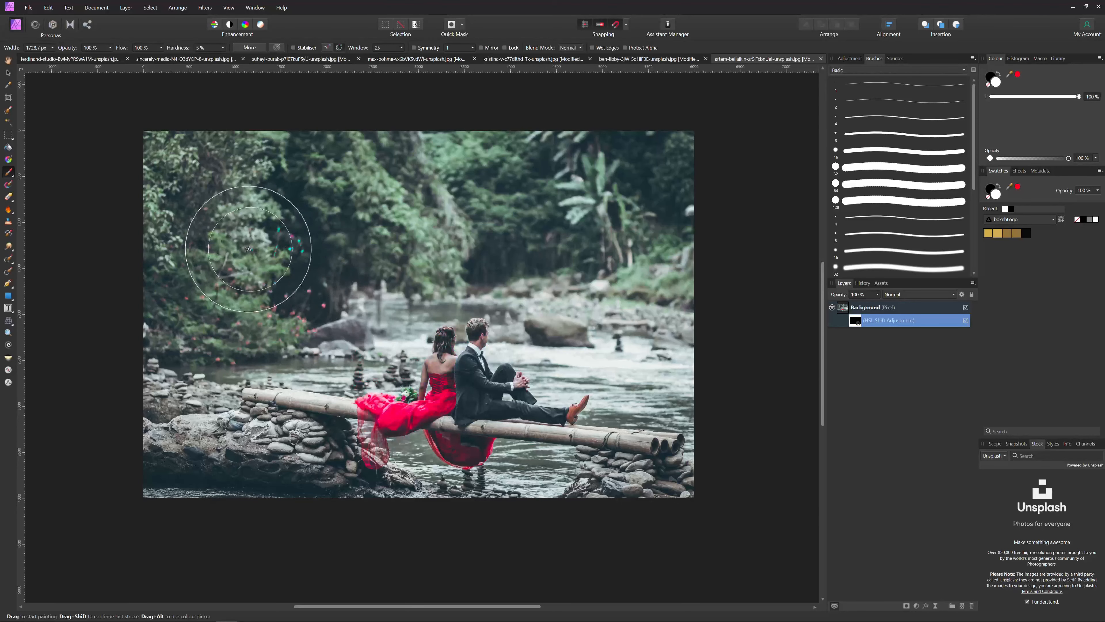
{"action": "left_click_drag", "start_coordinate": [391, 395], "coordinate": [391, 417]}
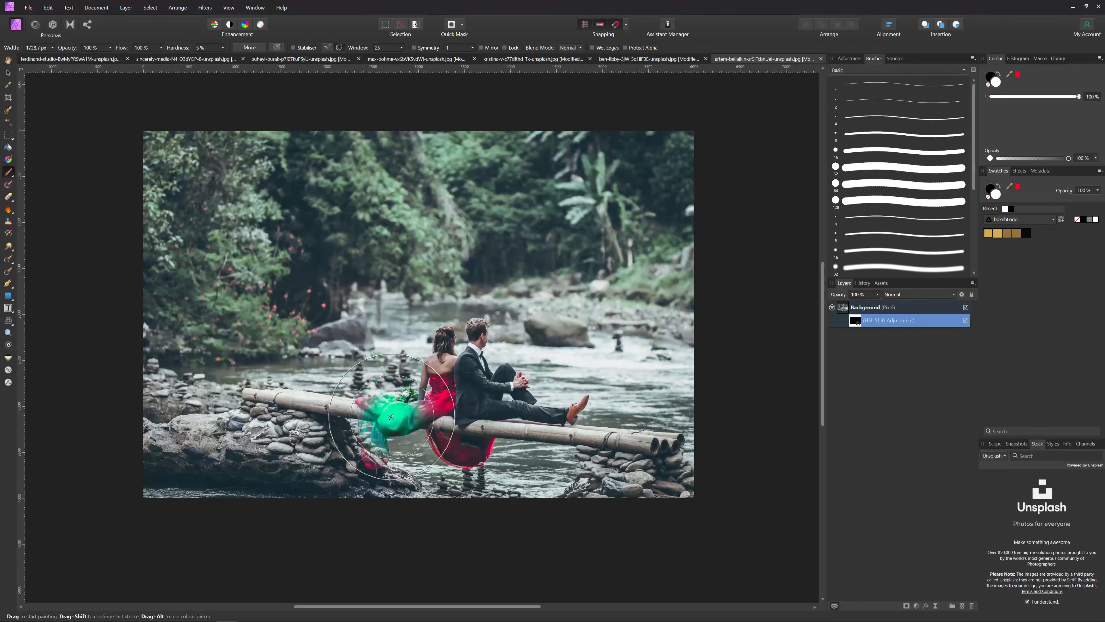
- Reduce the brush to 554.2 px and paint white on the mask over the dress hanging below the log
{"action": "key", "text": "bracketleft"}
{"action": "key", "text": "bracketleft"}
{"action": "key", "text": "bracketleft"}
{"action": "key", "text": "bracketleft"}
{"action": "key", "text": "bracketleft"}
{"action": "key", "text": "bracketleft"}
{"action": "key", "text": "bracketleft"}
{"action": "scroll", "coordinate": [422, 446], "scroll_direction": "up", "scroll_amount": 6}
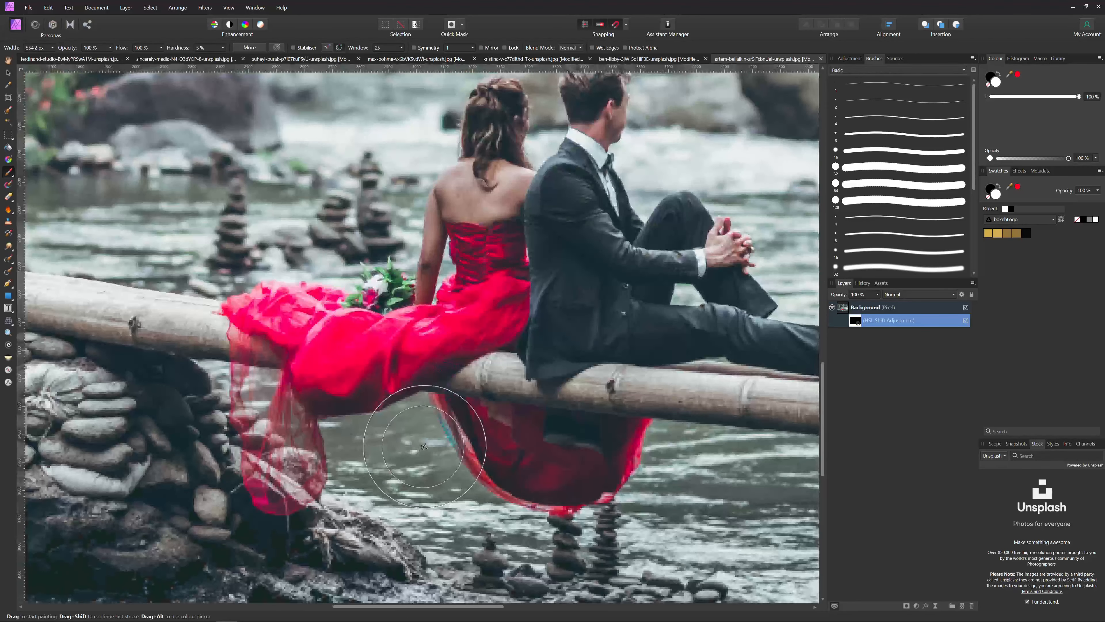
{"action": "mouse_move", "coordinate": [583, 481]}
{"action": "left_mouse_down"}
{"action": "mouse_move", "coordinate": [667, 460]}
{"action": "mouse_move", "coordinate": [677, 445]}
{"action": "mouse_move", "coordinate": [636, 475]}
{"action": "mouse_move", "coordinate": [573, 477]}
{"action": "mouse_move", "coordinate": [516, 456]}
{"action": "mouse_move", "coordinate": [487, 426]}
{"action": "mouse_move", "coordinate": [473, 338]}
{"action": "mouse_move", "coordinate": [481, 237]}
{"action": "mouse_move", "coordinate": [515, 317]}
{"action": "mouse_move", "coordinate": [535, 277]}
{"action": "mouse_move", "coordinate": [533, 181]}
{"action": "mouse_move", "coordinate": [464, 182]}
{"action": "mouse_move", "coordinate": [456, 270]}
{"action": "mouse_move", "coordinate": [512, 216]}
{"action": "mouse_move", "coordinate": [489, 207]}
{"action": "mouse_move", "coordinate": [528, 208]}
{"action": "mouse_move", "coordinate": [535, 188]}
{"action": "mouse_move", "coordinate": [450, 175]}
{"action": "mouse_move", "coordinate": [445, 265]}
{"action": "mouse_move", "coordinate": [439, 251]}
{"action": "mouse_move", "coordinate": [425, 290]}
{"action": "mouse_move", "coordinate": [356, 292]}
{"action": "mouse_move", "coordinate": [259, 421]}
{"action": "mouse_move", "coordinate": [238, 484]}
{"action": "mouse_move", "coordinate": [188, 438]}
{"action": "mouse_move", "coordinate": [175, 276]}
{"action": "mouse_move", "coordinate": [243, 260]}
{"action": "mouse_move", "coordinate": [286, 273]}
{"action": "mouse_move", "coordinate": [315, 267]}
{"action": "mouse_move", "coordinate": [253, 262]}
{"action": "mouse_move", "coordinate": [307, 341]}
{"action": "mouse_move", "coordinate": [234, 355]}
{"action": "mouse_move", "coordinate": [349, 397]}
{"action": "mouse_move", "coordinate": [292, 485]}
{"action": "mouse_move", "coordinate": [278, 474]}
{"action": "mouse_move", "coordinate": [412, 353]}
{"action": "mouse_move", "coordinate": [344, 344]}
{"action": "mouse_move", "coordinate": [409, 317]}
{"action": "mouse_move", "coordinate": [404, 270]}
{"action": "mouse_move", "coordinate": [416, 301]}
{"action": "mouse_move", "coordinate": [350, 305]}
{"action": "mouse_move", "coordinate": [422, 318]}
{"action": "mouse_move", "coordinate": [472, 277]}
{"action": "mouse_move", "coordinate": [492, 238]}
{"action": "mouse_move", "coordinate": [534, 240]}
{"action": "mouse_move", "coordinate": [542, 221]}
{"action": "mouse_move", "coordinate": [531, 313]}
{"action": "mouse_move", "coordinate": [470, 409]}
{"action": "mouse_move", "coordinate": [663, 421]}
{"action": "mouse_move", "coordinate": [674, 475]}
{"action": "mouse_move", "coordinate": [518, 472]}
{"action": "left_mouse_up"}
- Vary the brush size and paint white on the mask over the rest of the skirt and the bodice
{"action": "key", "text": "bracketleft"}
{"action": "key", "text": "bracketleft"}
{"action": "key", "text": "bracketleft"}
{"action": "key", "text": "bracketleft"}
{"action": "key", "text": "bracketleft"}
{"action": "key", "text": "bracketleft"}
{"action": "key", "text": "bracketleft"}
{"action": "key", "text": "bracketleft"}
{"action": "key", "text": "bracketleft"}
{"action": "key", "text": "bracketleft"}
{"action": "key", "text": "bracketleft"}
{"action": "key", "text": "bracketright"}
{"action": "key", "text": "bracketright"}
{"action": "key", "text": "bracketright"}
{"action": "key", "text": "bracketright"}
{"action": "key", "text": "bracketright"}
{"action": "key", "text": "bracketright"}
{"action": "key", "text": "bracketright"}
{"action": "key", "text": "bracketright"}
{"action": "key", "text": "bracketleft"}
{"action": "key", "text": "bracketleft"}
{"action": "key", "text": "bracketleft"}
{"action": "key", "text": "bracketleft"}
{"action": "key", "text": "bracketleft"}
{"action": "mouse_move", "coordinate": [505, 366]}
{"action": "left_mouse_down"}
{"action": "mouse_move", "coordinate": [479, 361]}
{"action": "mouse_move", "coordinate": [522, 345]}
{"action": "mouse_move", "coordinate": [521, 357]}
{"action": "mouse_move", "coordinate": [493, 354]}
{"action": "mouse_move", "coordinate": [516, 347]}
{"action": "mouse_move", "coordinate": [491, 369]}
{"action": "mouse_move", "coordinate": [531, 325]}
{"action": "left_mouse_up"}
{"action": "mouse_move", "coordinate": [524, 157]}
{"action": "left_mouse_down"}
{"action": "mouse_move", "coordinate": [447, 147]}
{"action": "mouse_move", "coordinate": [497, 154]}
{"action": "mouse_move", "coordinate": [486, 152]}
{"action": "left_mouse_up"}
- Paint black on the mask with a 53.4 px brush to clean up the colour along the bodice's upper edge
{"action": "key", "text": "x"}
{"action": "key", "text": "["}
{"action": "key", "text": "["}
{"action": "key", "text": "["}
{"action": "key", "text": "["}
{"action": "key", "text": "["}
{"action": "key", "text": "["}
{"action": "key", "text": "["}
{"action": "left_click_drag", "start_coordinate": [484, 174], "coordinate": [475, 169]}
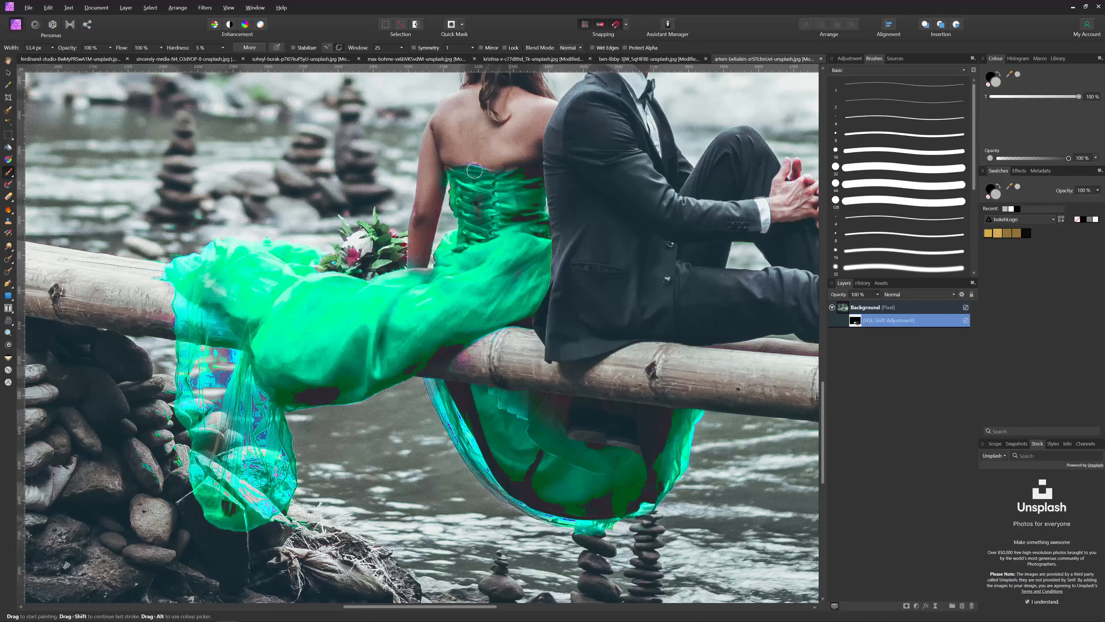
{"action": "key", "text": "x"}
{"action": "key", "text": "x"}
- Reopen the HSL adjustment and set the reds' saturation shift to 0% and hue shift to -58.7°
{"action": "scroll", "coordinate": [565, 377], "scroll_direction": "down", "scroll_amount": 5}
{"action": "left_click_drag", "start_coordinate": [655, 338], "coordinate": [576, 382]}
{"action": "double_click", "coordinate": [857, 323]}
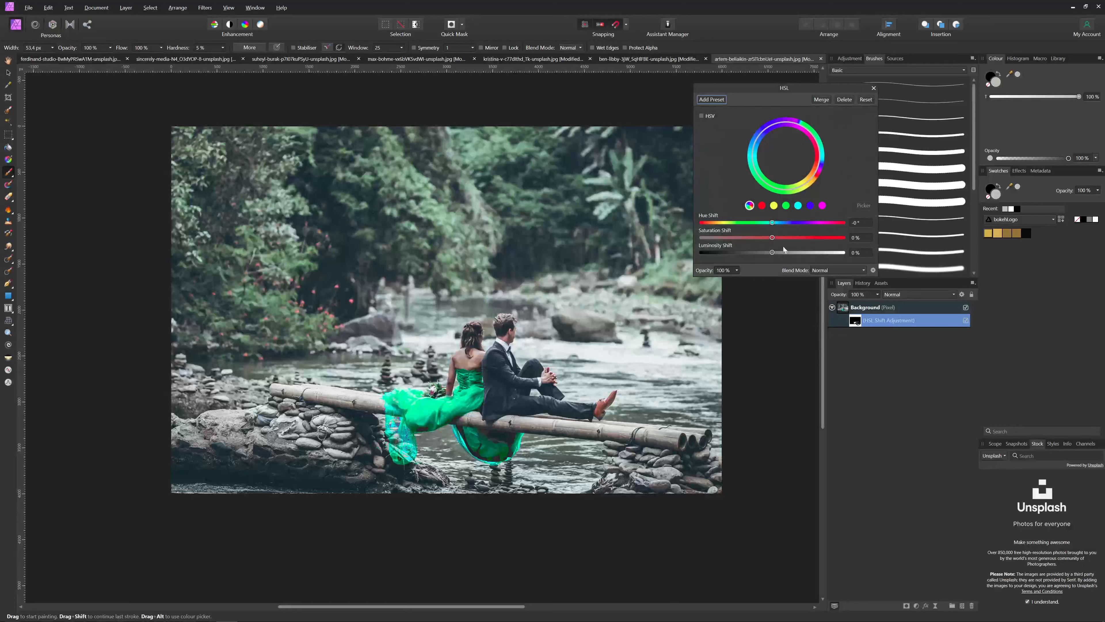
{"action": "left_click", "coordinate": [762, 206]}
{"action": "double_click", "coordinate": [843, 237]}
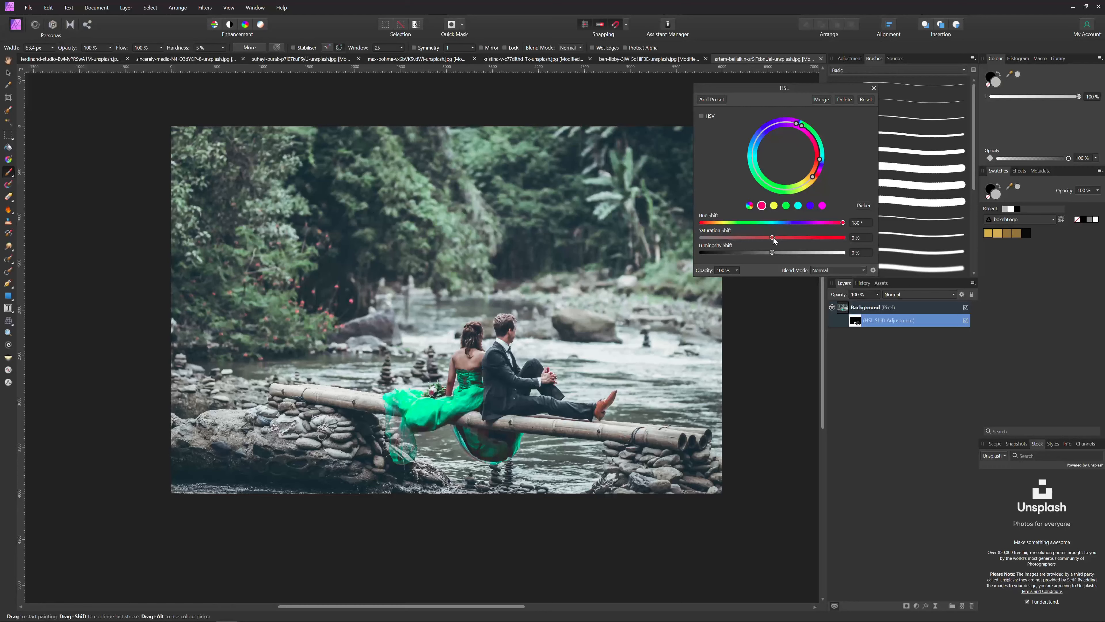
{"action": "left_click_drag", "start_coordinate": [841, 224], "coordinate": [728, 225]}
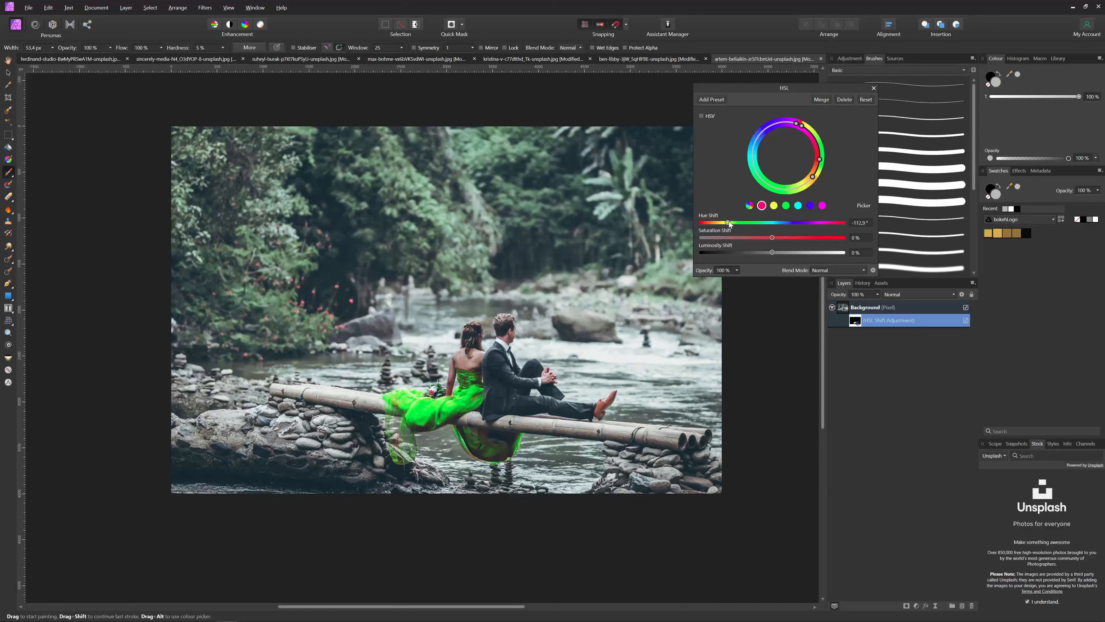
{"action": "left_click_drag", "start_coordinate": [728, 223], "coordinate": [699, 221]}
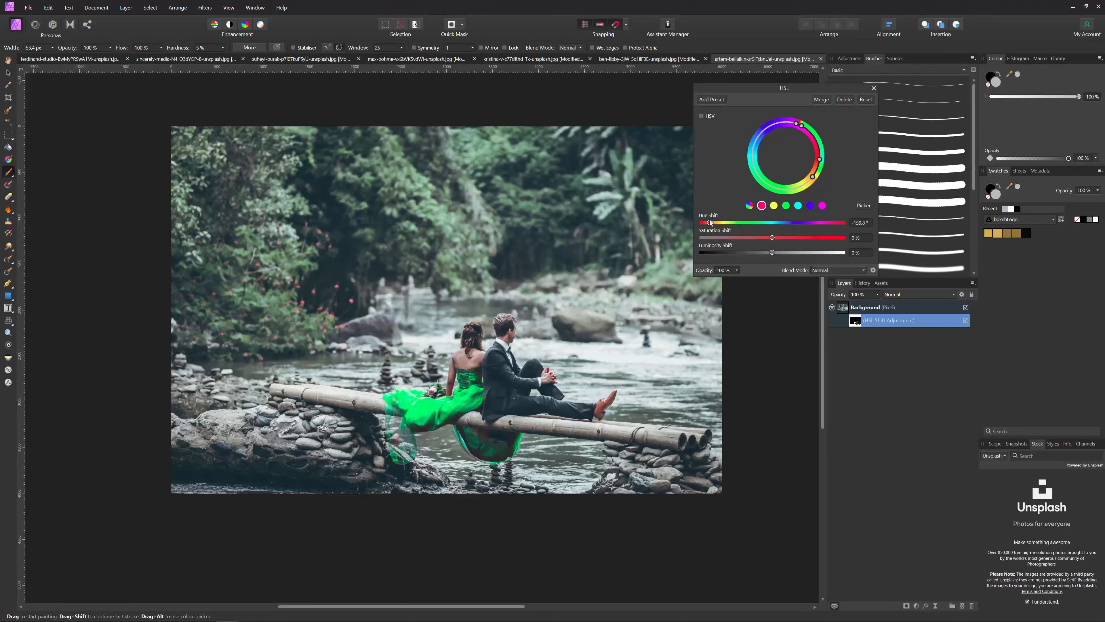
{"action": "left_click_drag", "start_coordinate": [715, 223], "coordinate": [749, 228]}
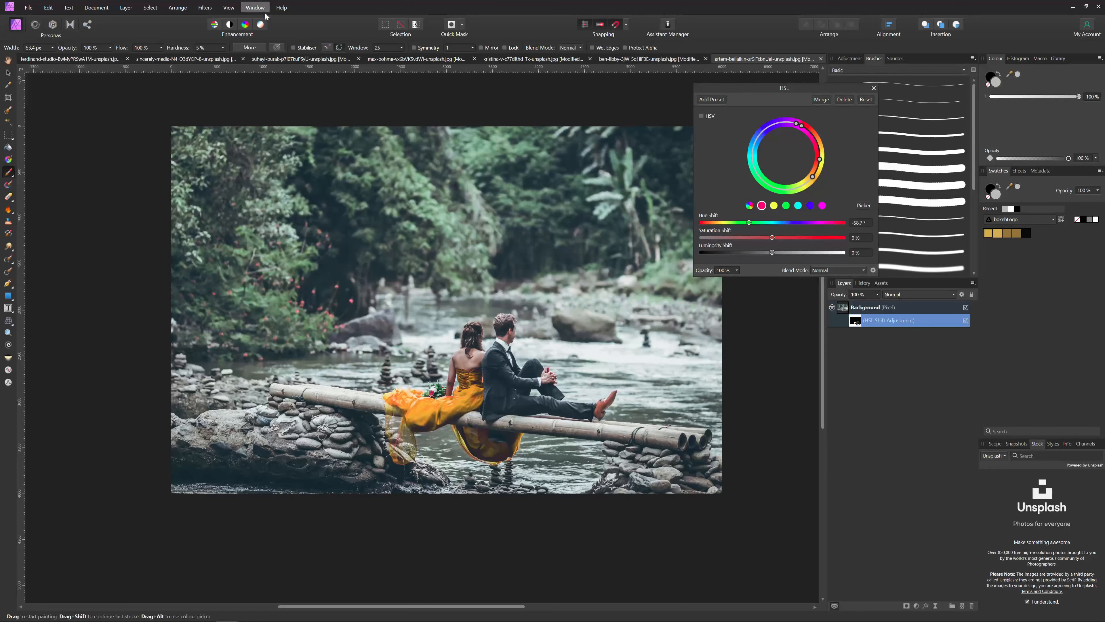
- Switch to the neon FREEDOM sign photo and add an HSL adjustment to it
{"action": "left_click", "coordinate": [512, 61]}
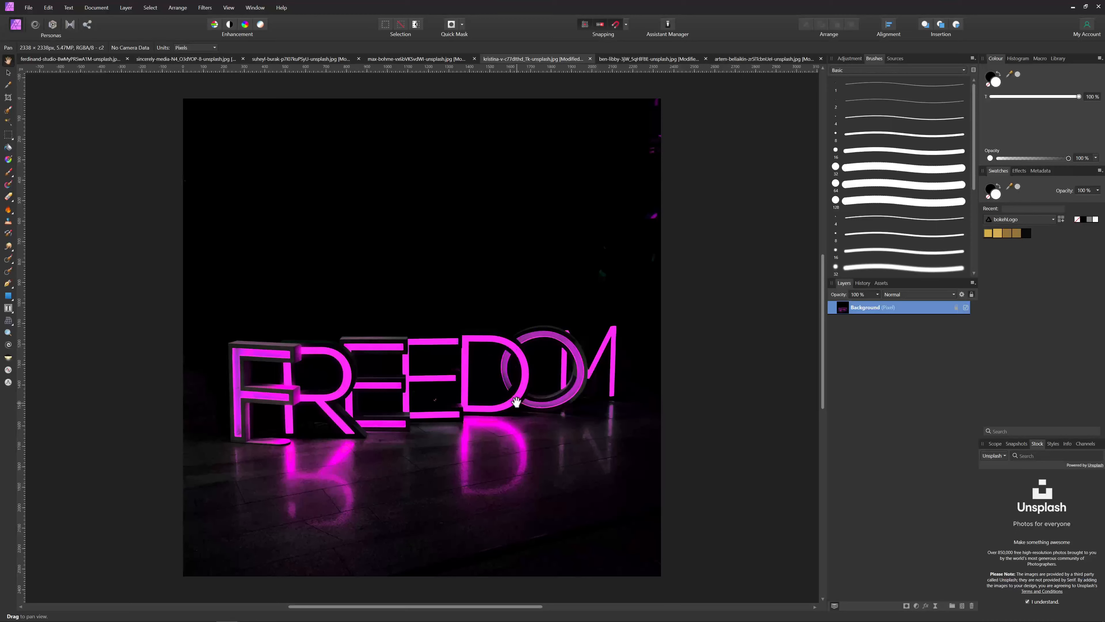
{"action": "left_click", "coordinate": [917, 606]}
{"action": "left_click", "coordinate": [829, 387]}
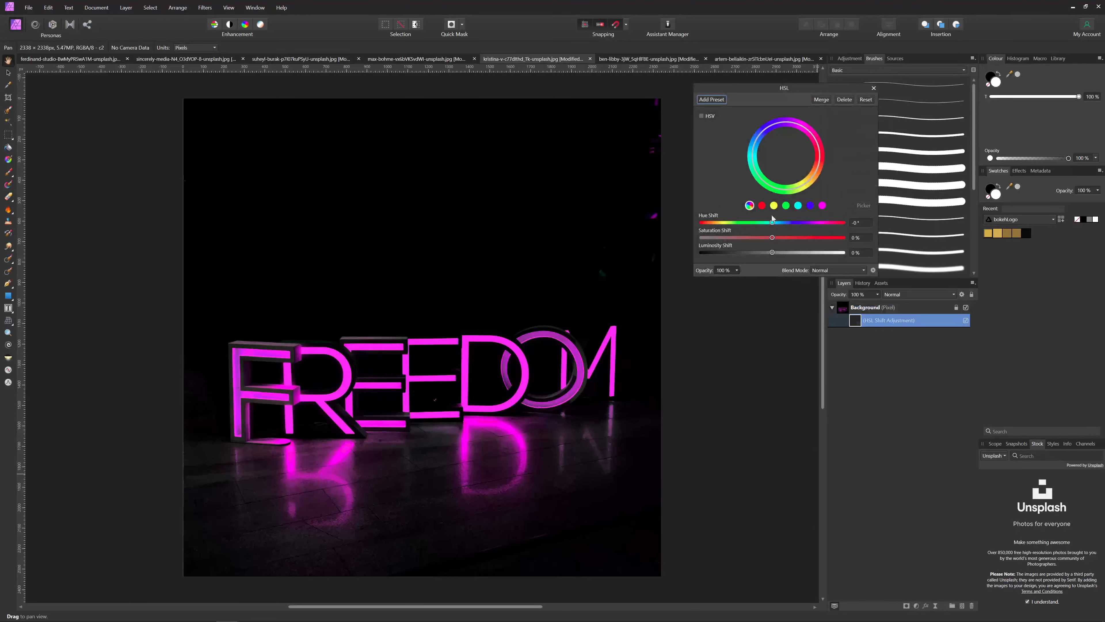
- Target the magentas of the neon sign and set their hue shift to 174.1°
{"action": "left_click", "coordinate": [823, 206]}
{"action": "left_click", "coordinate": [864, 207]}
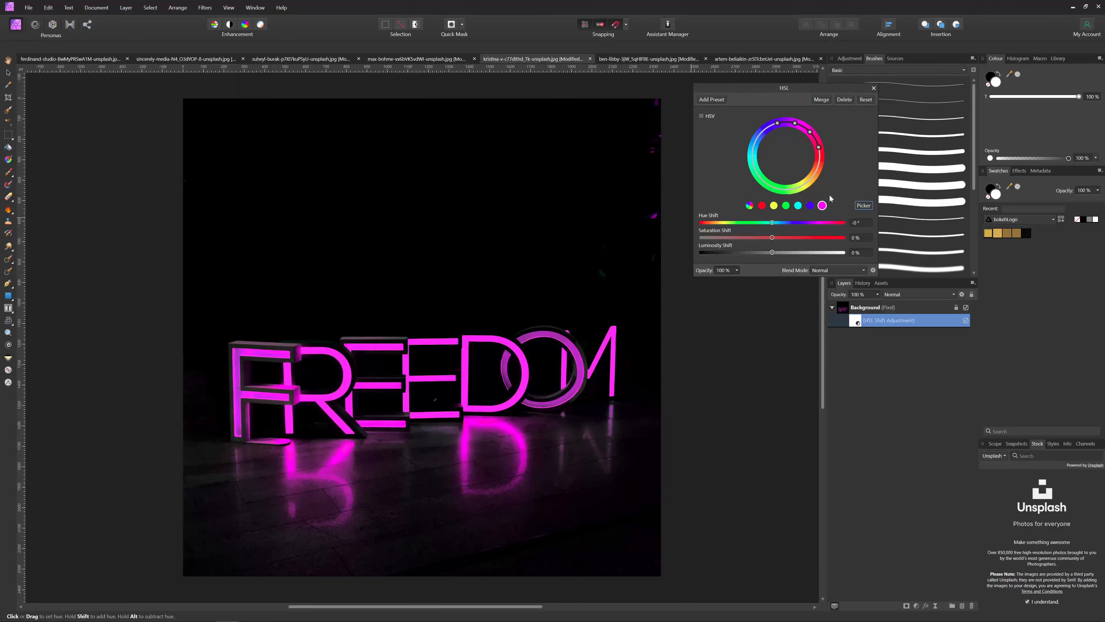
{"action": "left_click_drag", "start_coordinate": [772, 222], "coordinate": [842, 231]}
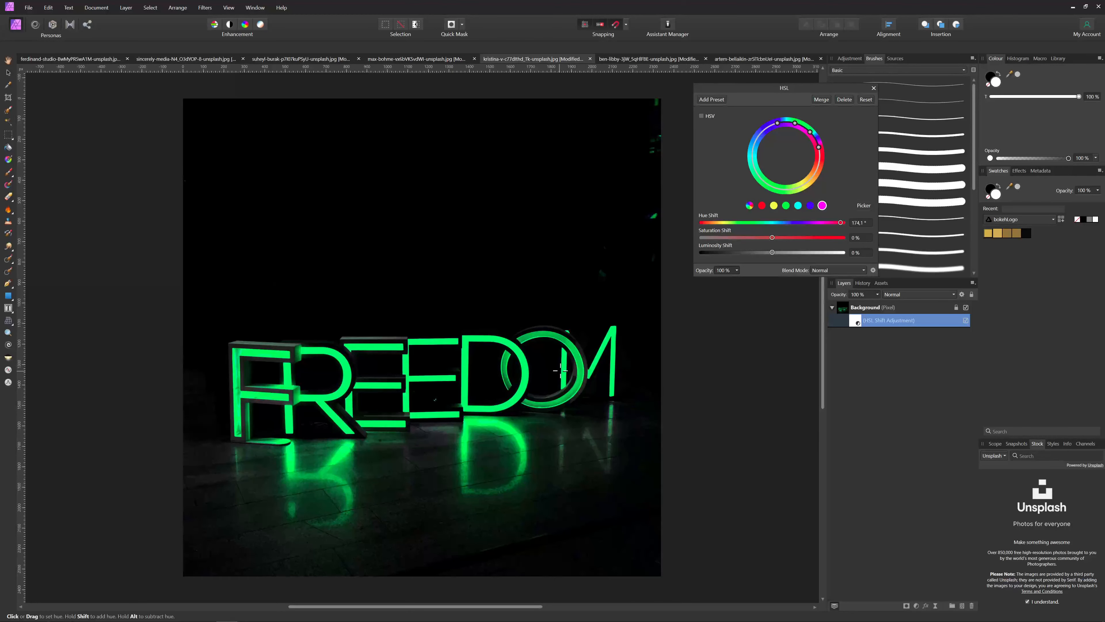
- Switch to the yellow leaf photo and add an HSL adjustment to it
{"action": "left_click", "coordinate": [432, 57]}
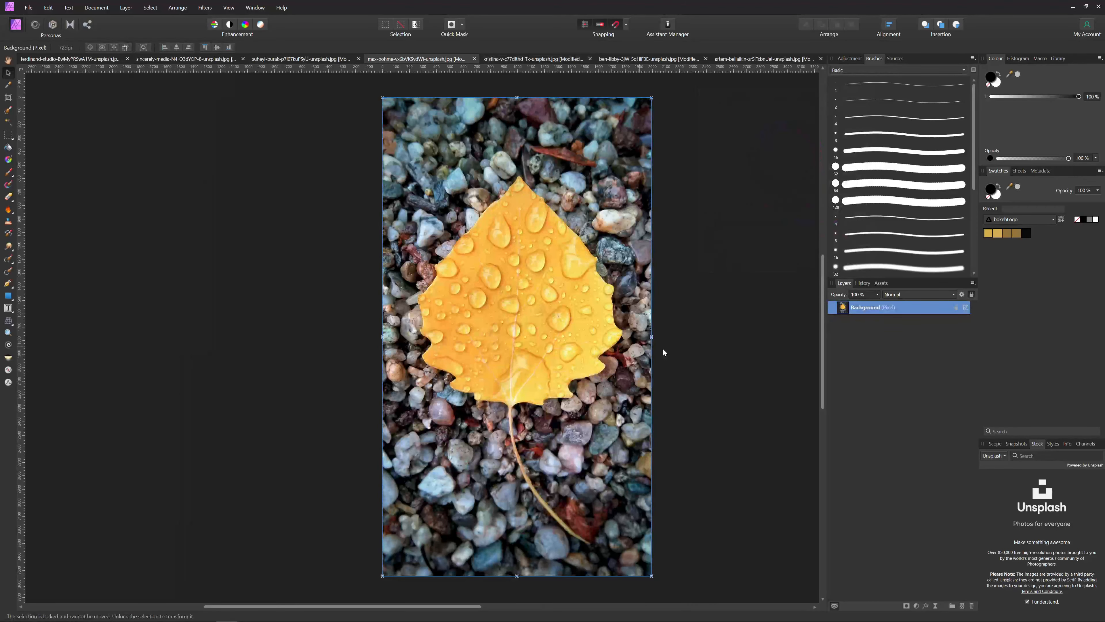
{"action": "scroll", "coordinate": [691, 331], "scroll_direction": "right", "scroll_amount": 3}
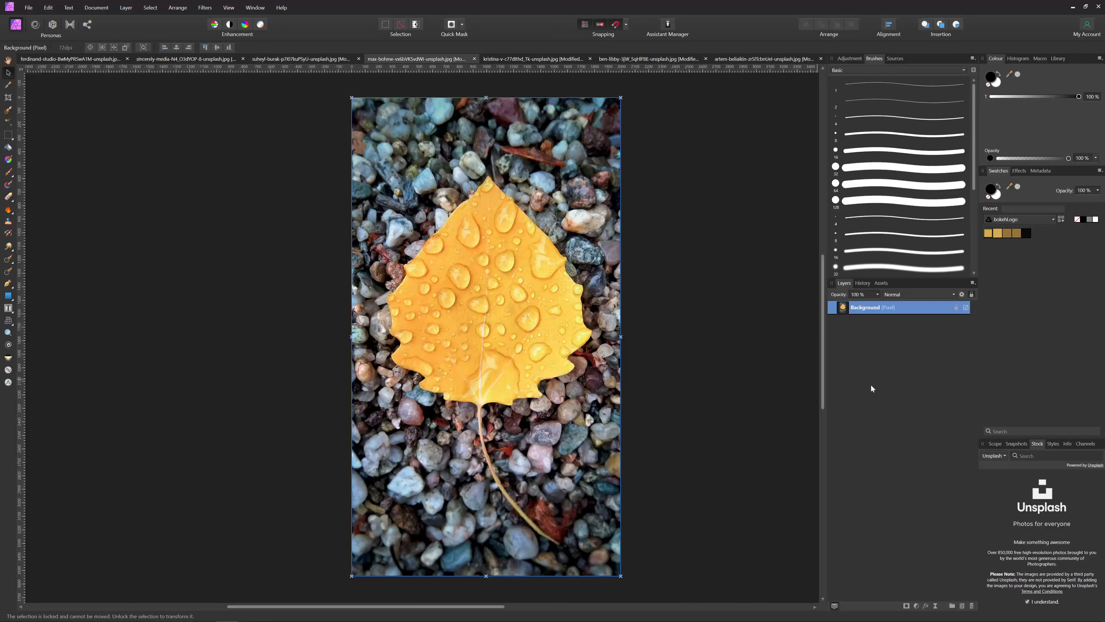
{"action": "left_click", "coordinate": [915, 609]}
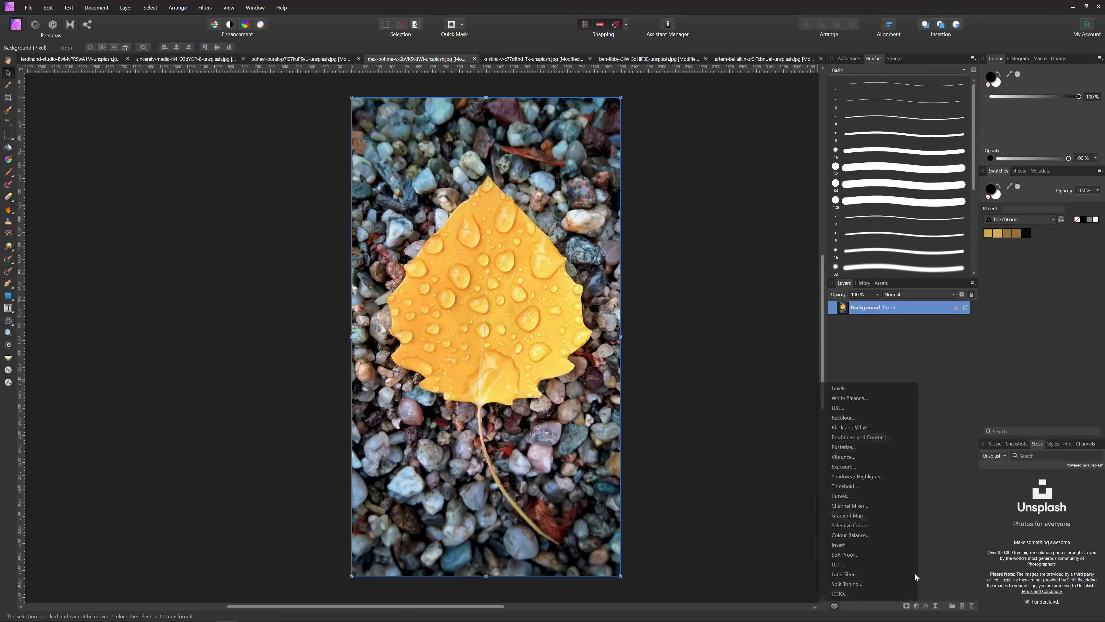
{"action": "left_click", "coordinate": [839, 410]}
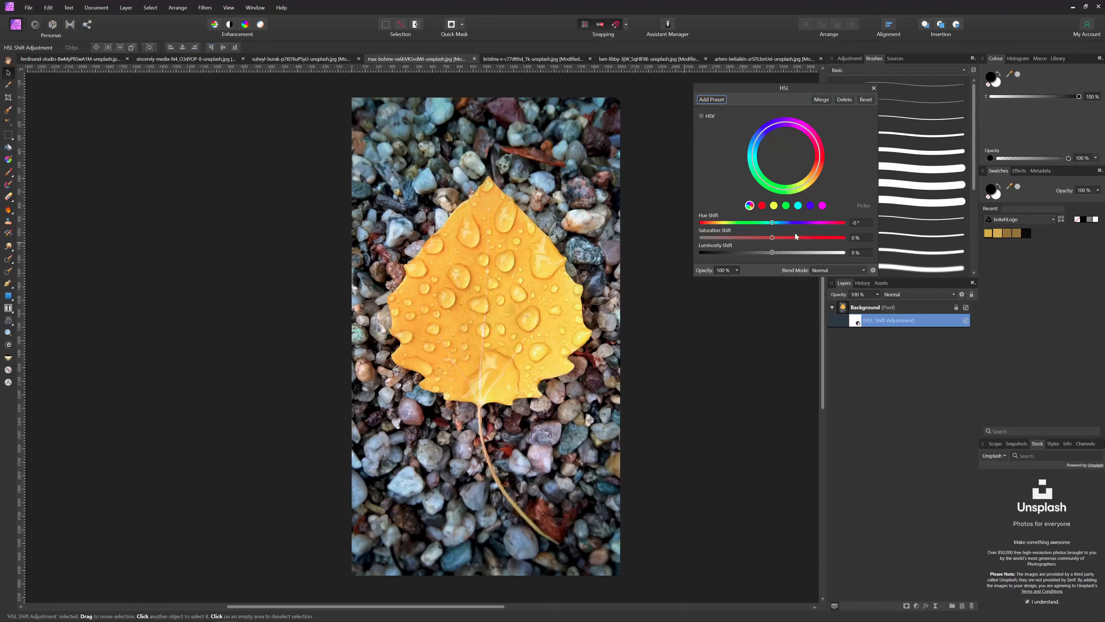
- Retarget the yellow range to a colour sampled from the leaf, with saturation shift 100% and hue shift 180°
{"action": "left_click", "coordinate": [775, 206]}
{"action": "left_click", "coordinate": [865, 205]}
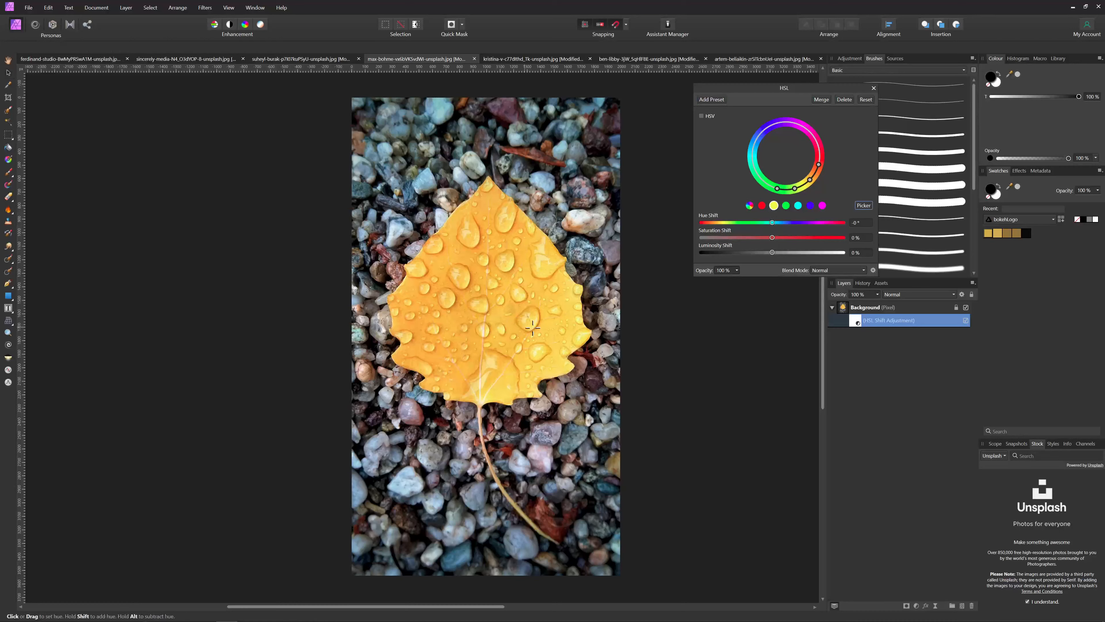
{"action": "left_click", "coordinate": [502, 315]}
{"action": "left_click_drag", "start_coordinate": [773, 238], "coordinate": [861, 246]}
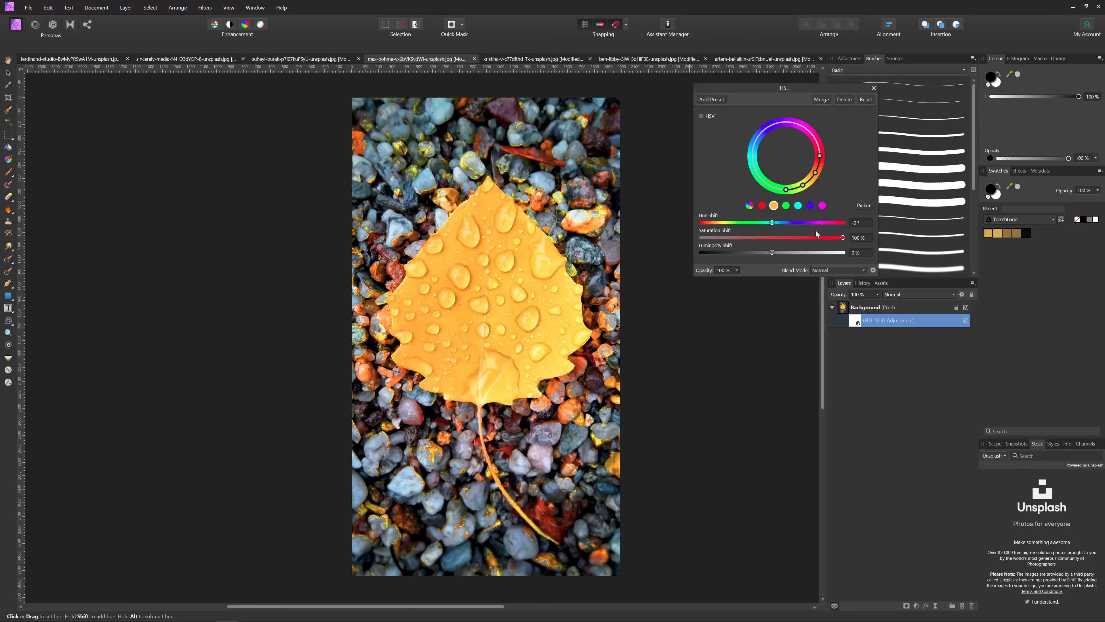
{"action": "left_click_drag", "start_coordinate": [773, 223], "coordinate": [850, 224]}
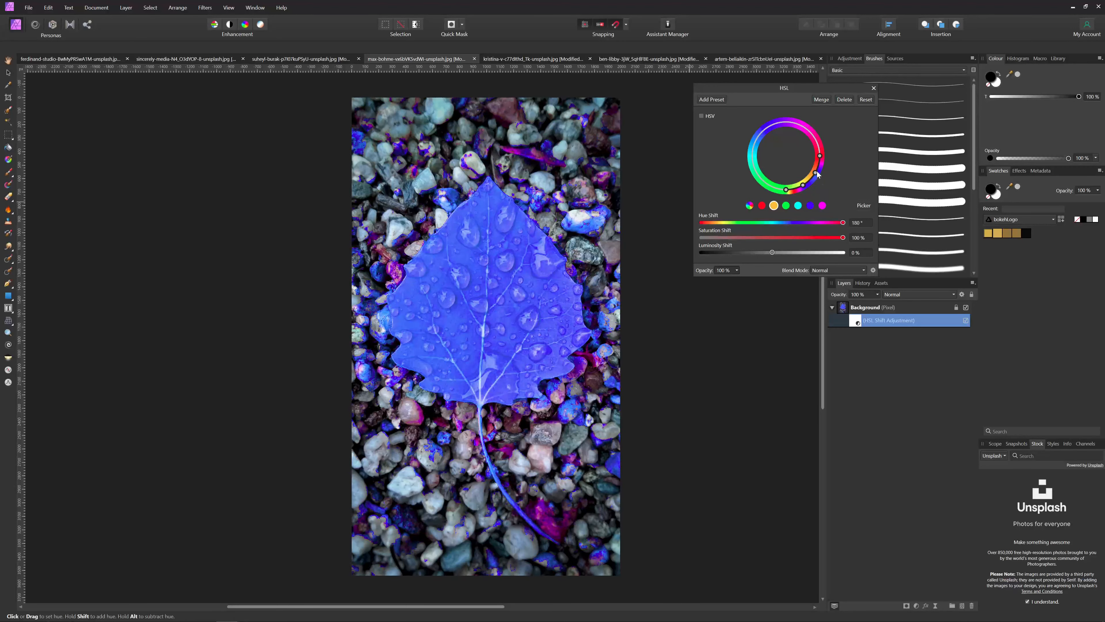
- Narrow the sampled colour range around the leaf's yellow-orange to limit the effect on the surrounding stones
{"action": "left_click_drag", "start_coordinate": [786, 191], "coordinate": [805, 192]}
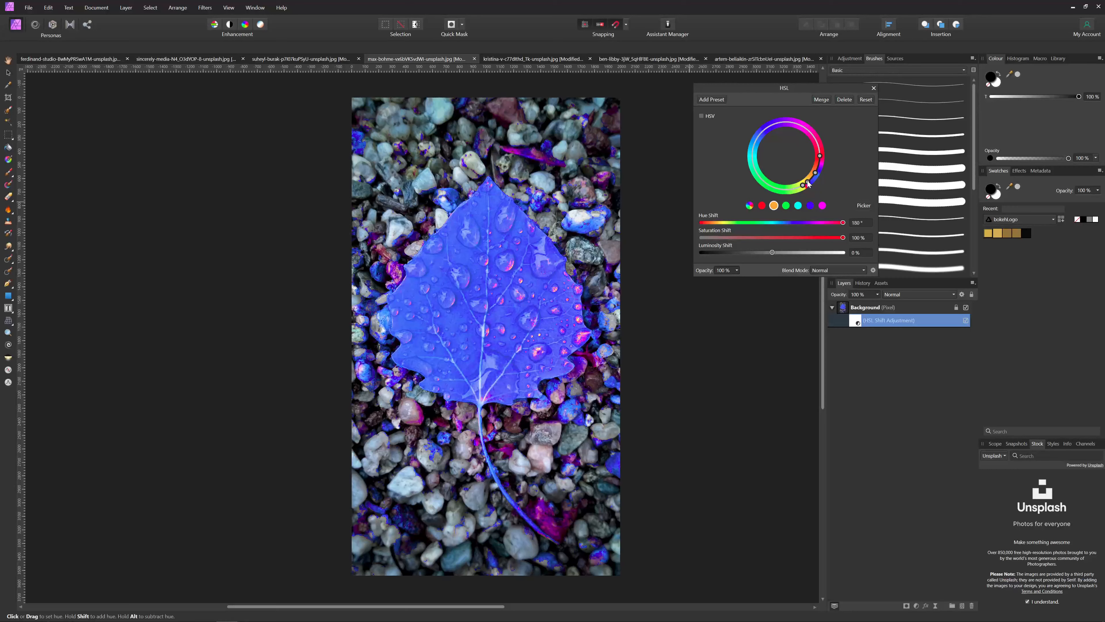
{"action": "left_click_drag", "start_coordinate": [808, 185], "coordinate": [804, 183]}
{"action": "mouse_move", "coordinate": [817, 175]}
{"action": "left_mouse_down"}
{"action": "mouse_move", "coordinate": [822, 145]}
{"action": "mouse_move", "coordinate": [799, 123]}
{"action": "mouse_move", "coordinate": [754, 132]}
{"action": "mouse_move", "coordinate": [816, 171]}
{"action": "left_mouse_up"}
{"action": "left_click_drag", "start_coordinate": [754, 145], "coordinate": [817, 171]}
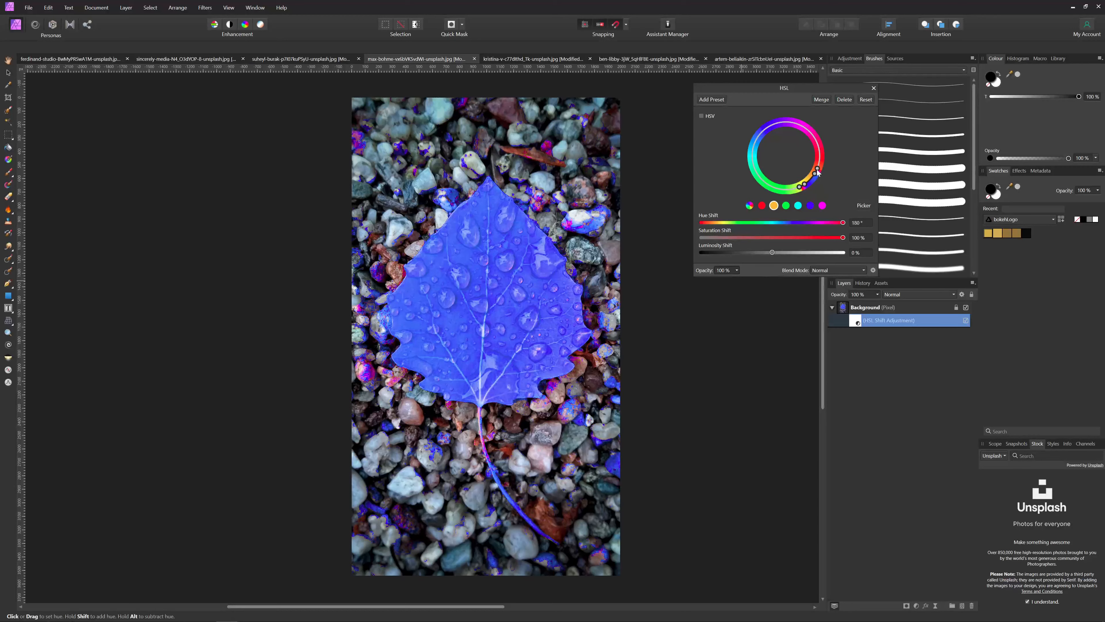
{"action": "left_click_drag", "start_coordinate": [818, 171], "coordinate": [816, 175]}
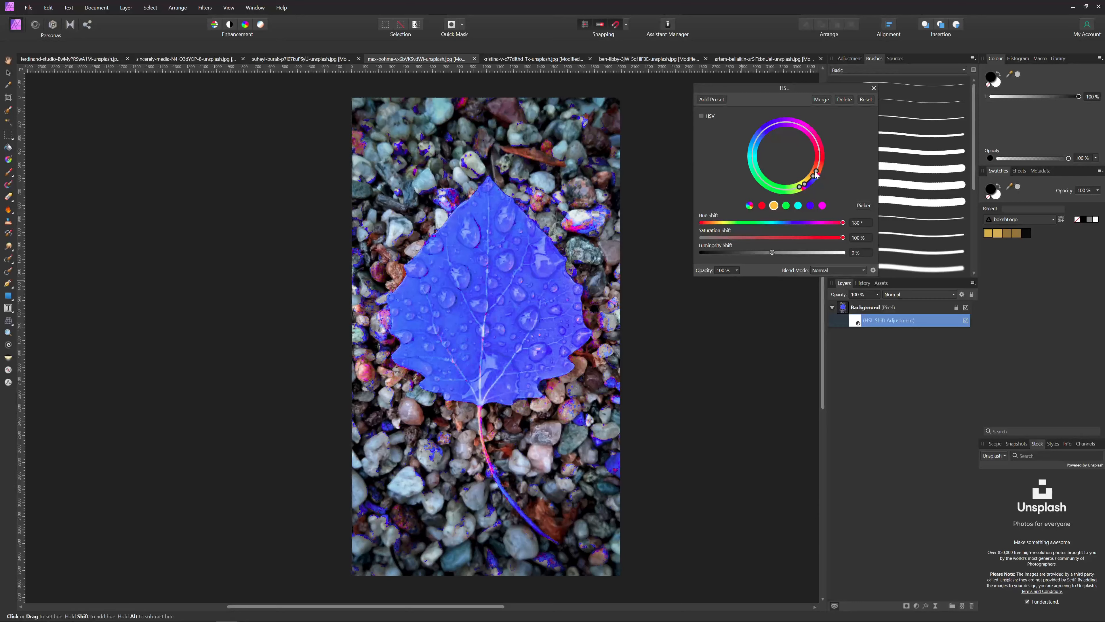
{"action": "left_click_drag", "start_coordinate": [812, 179], "coordinate": [818, 175]}
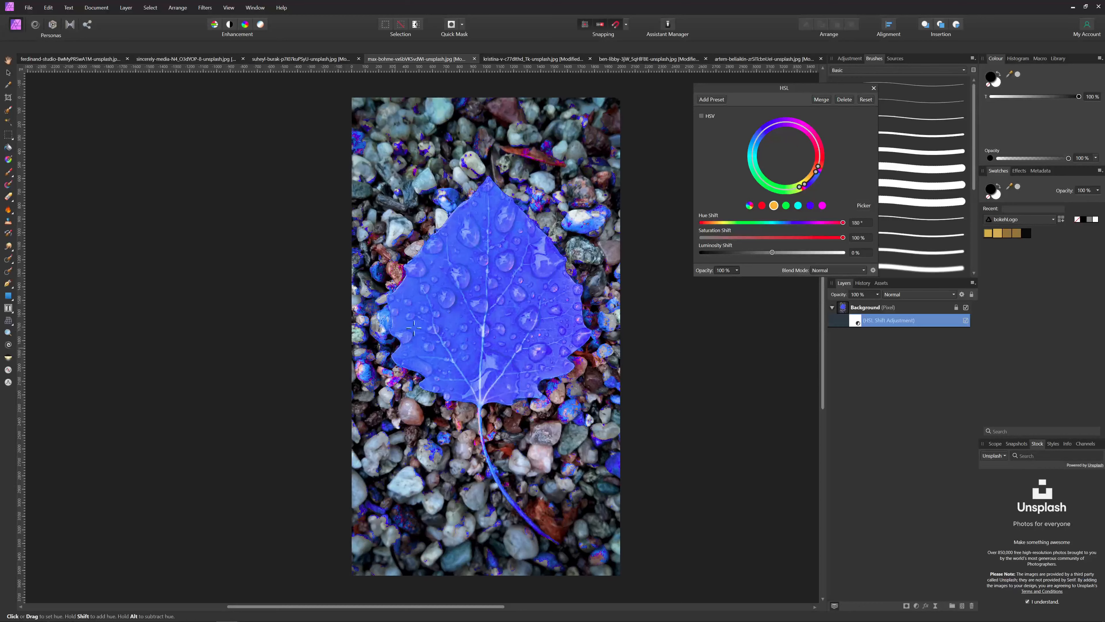
{"action": "left_click_drag", "start_coordinate": [822, 173], "coordinate": [817, 173]}
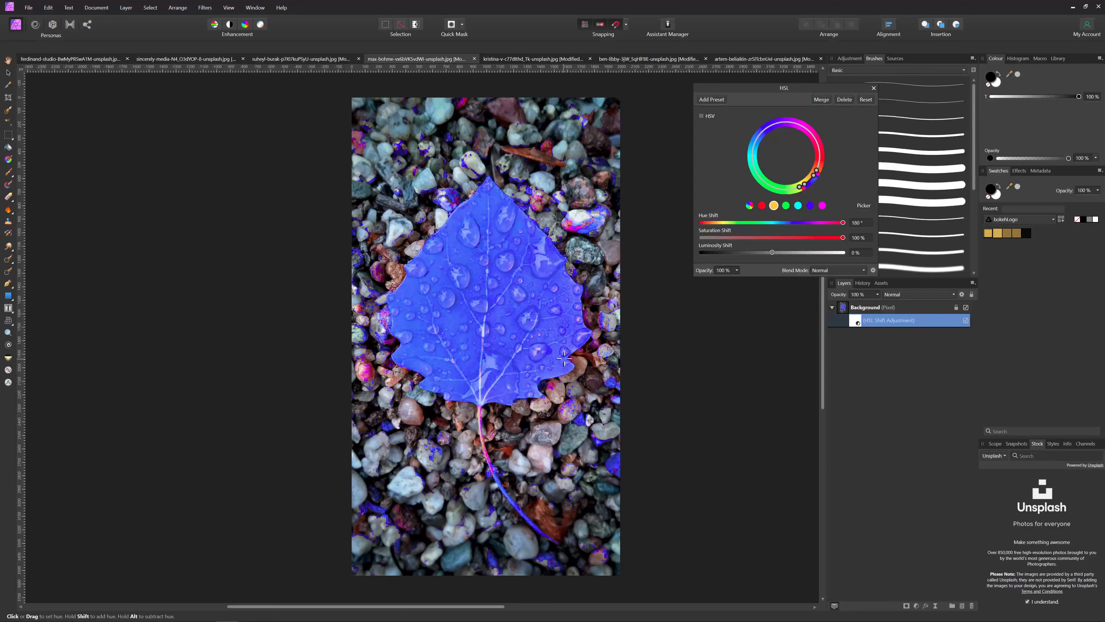
- Set the leaf range's saturation shift to -10% and hue shift to 100.1°
{"action": "left_click_drag", "start_coordinate": [842, 238], "coordinate": [767, 244]}
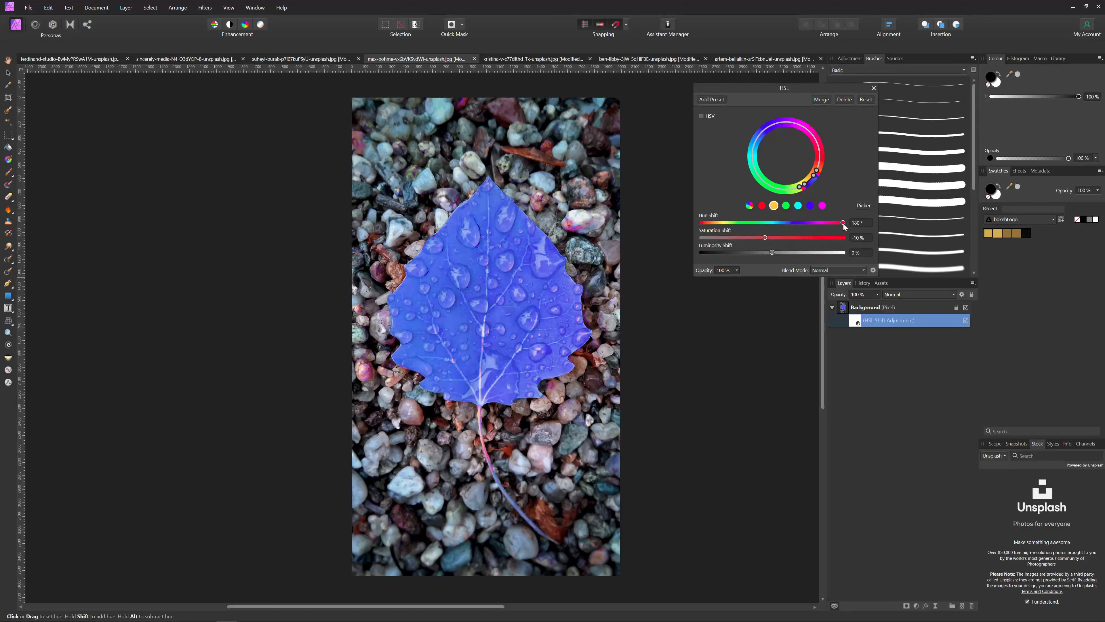
{"action": "left_click_drag", "start_coordinate": [844, 224], "coordinate": [825, 225]}
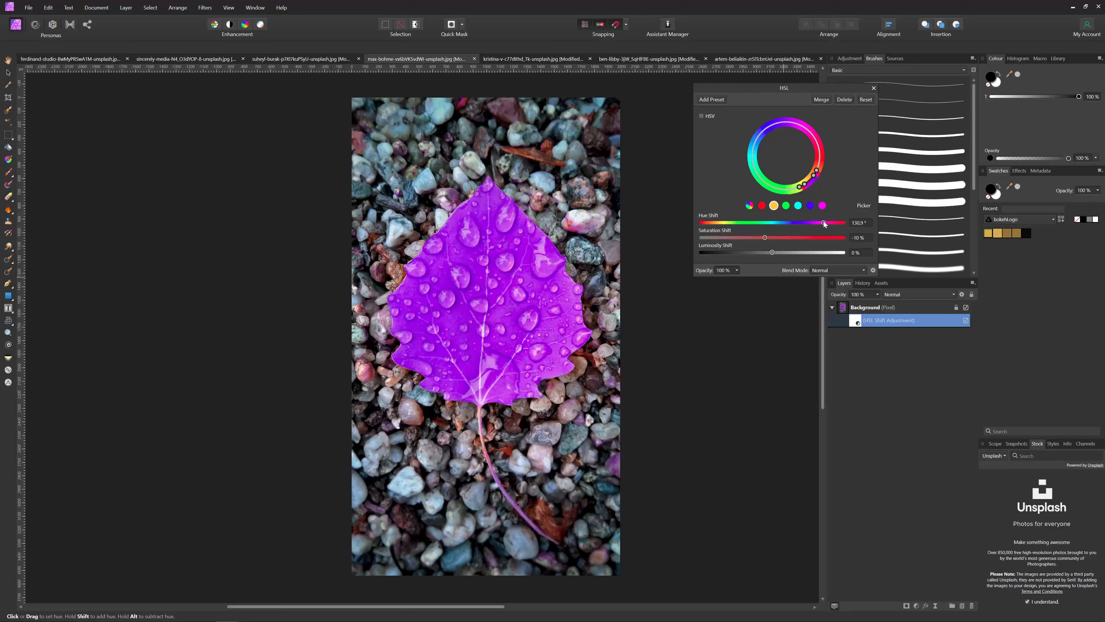
{"action": "left_click_drag", "start_coordinate": [823, 222], "coordinate": [811, 226]}
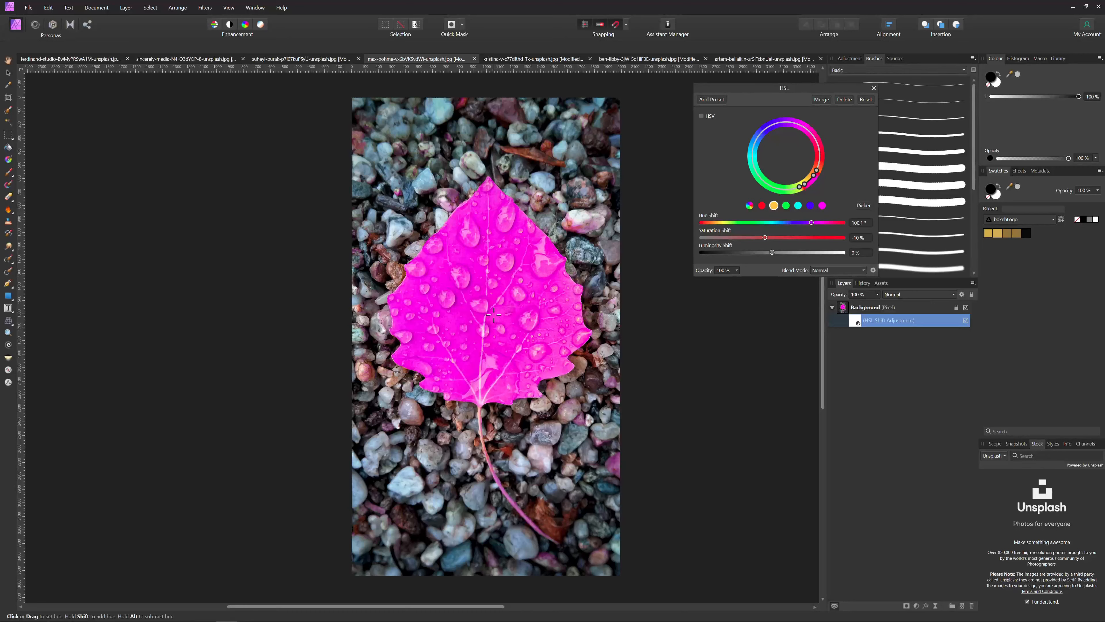
- Set the leaf range to hue shift -85.1°, saturation shift -6% and luminosity shift -72%, and close the HSL settings
{"action": "left_click_drag", "start_coordinate": [811, 223], "coordinate": [721, 254]}
{"action": "left_click", "coordinate": [731, 238]}
{"action": "left_click", "coordinate": [749, 252]}
{"action": "left_click", "coordinate": [729, 252]}
{"action": "left_click", "coordinate": [753, 238]}
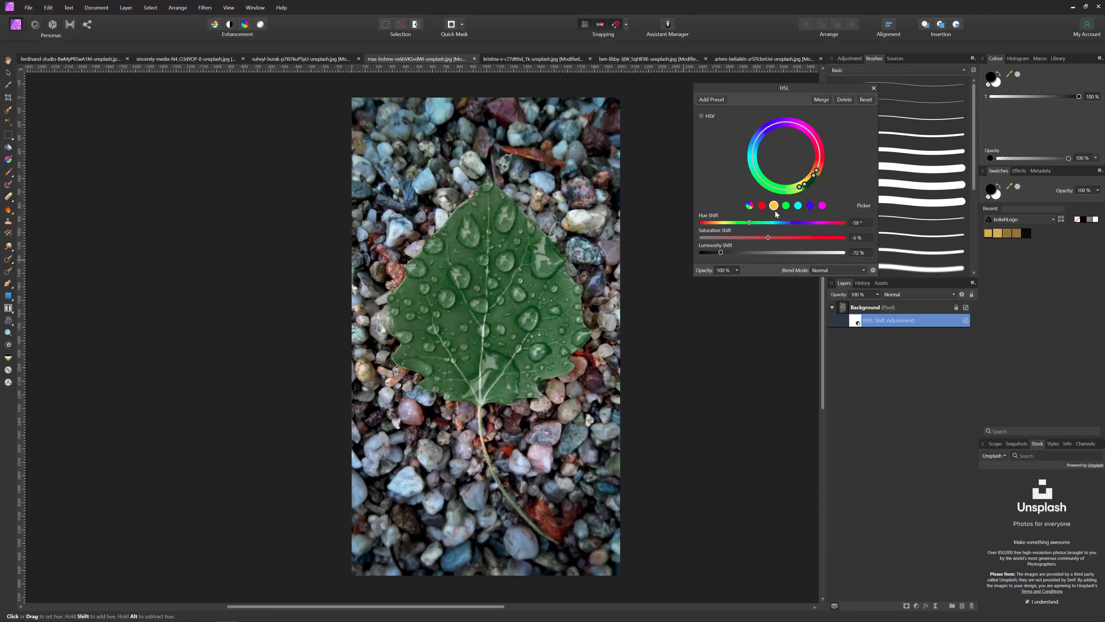
{"action": "left_click_drag", "start_coordinate": [749, 223], "coordinate": [739, 224]}
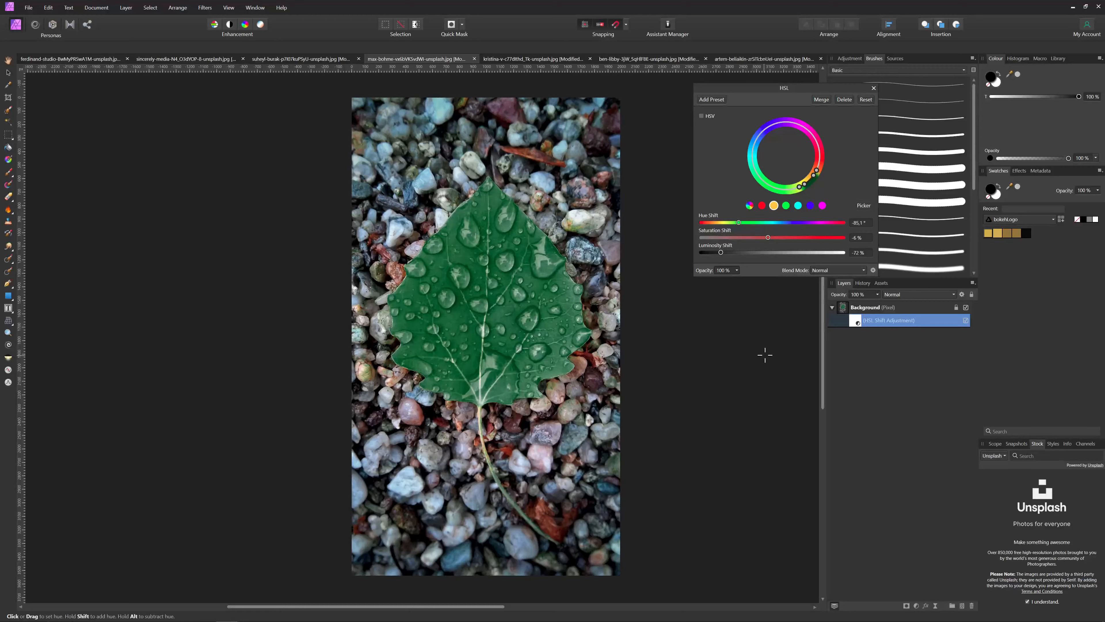
{"action": "left_click", "coordinate": [874, 89]}
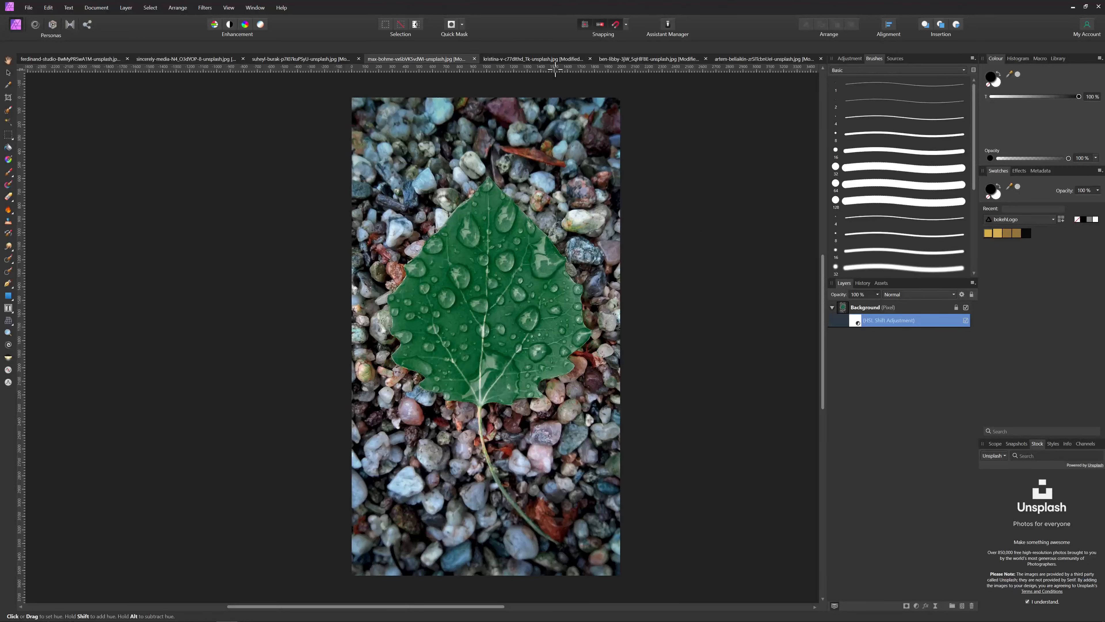
- Switch to the photo of the woman in the red dress and add an HSL adjustment to it
{"action": "left_click", "coordinate": [522, 59]}
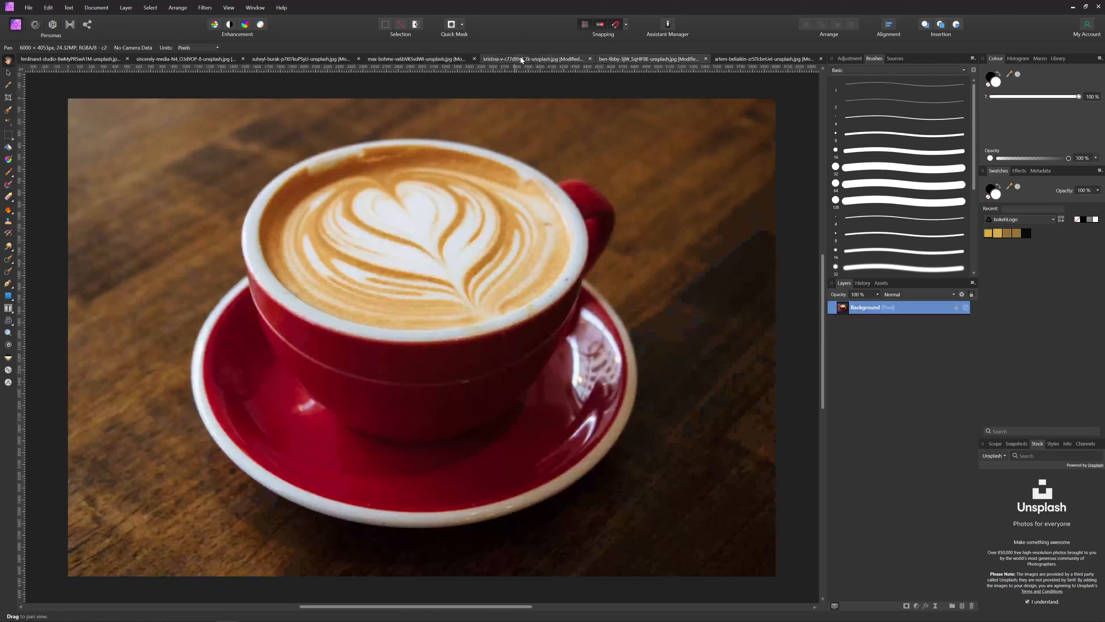
{"action": "left_click", "coordinate": [416, 60]}
{"action": "left_click", "coordinate": [307, 59]}
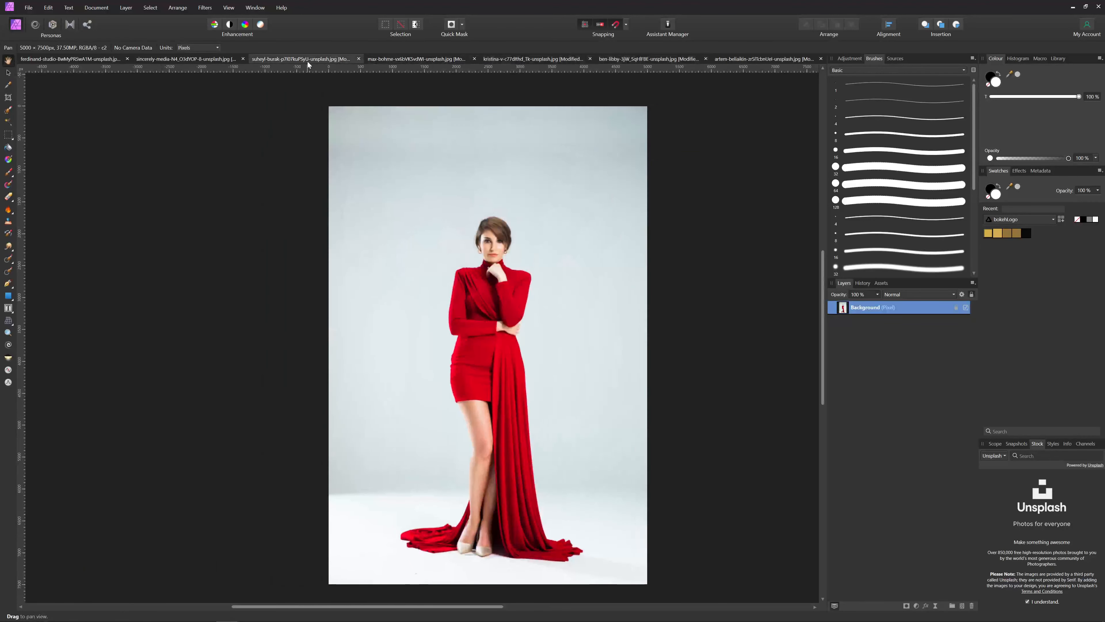
{"action": "left_click", "coordinate": [917, 606]}
{"action": "left_click", "coordinate": [853, 408]}
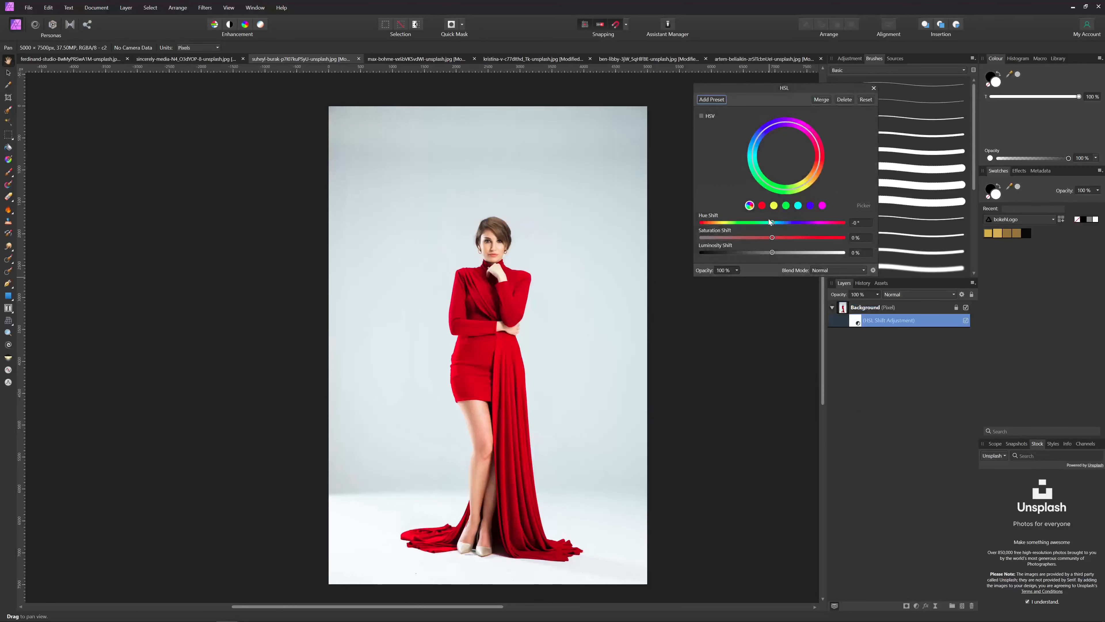
- Target the reds with saturation shift 100% and hue shift 180°, narrowing the range on the orange side to exclude the skin
{"action": "left_click", "coordinate": [762, 205]}
{"action": "left_click", "coordinate": [863, 205]}
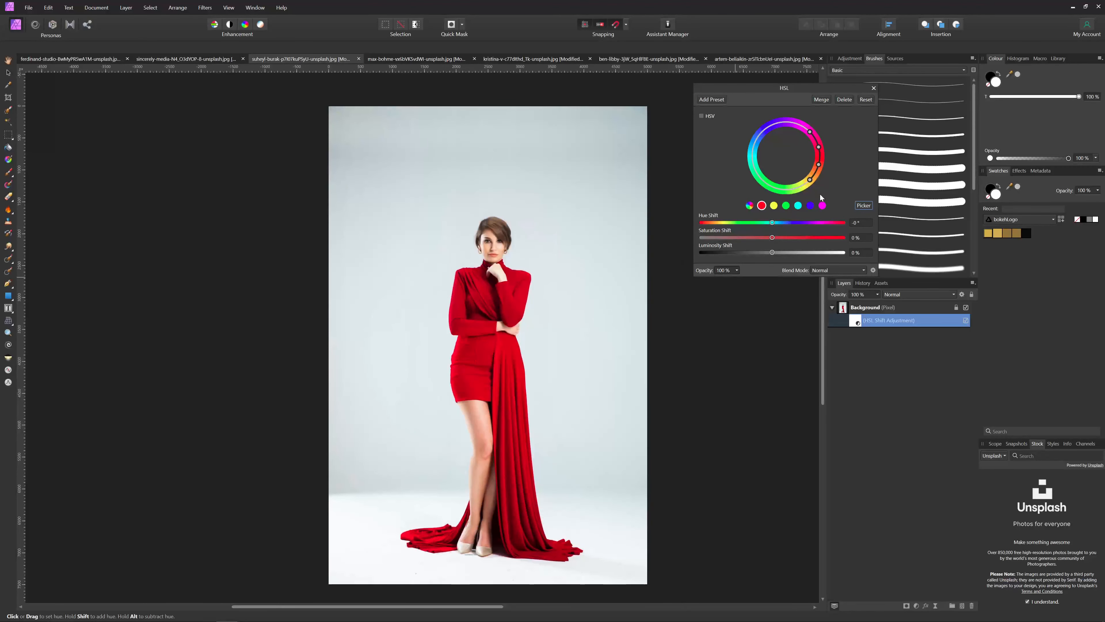
{"action": "left_click_drag", "start_coordinate": [772, 238], "coordinate": [874, 256]}
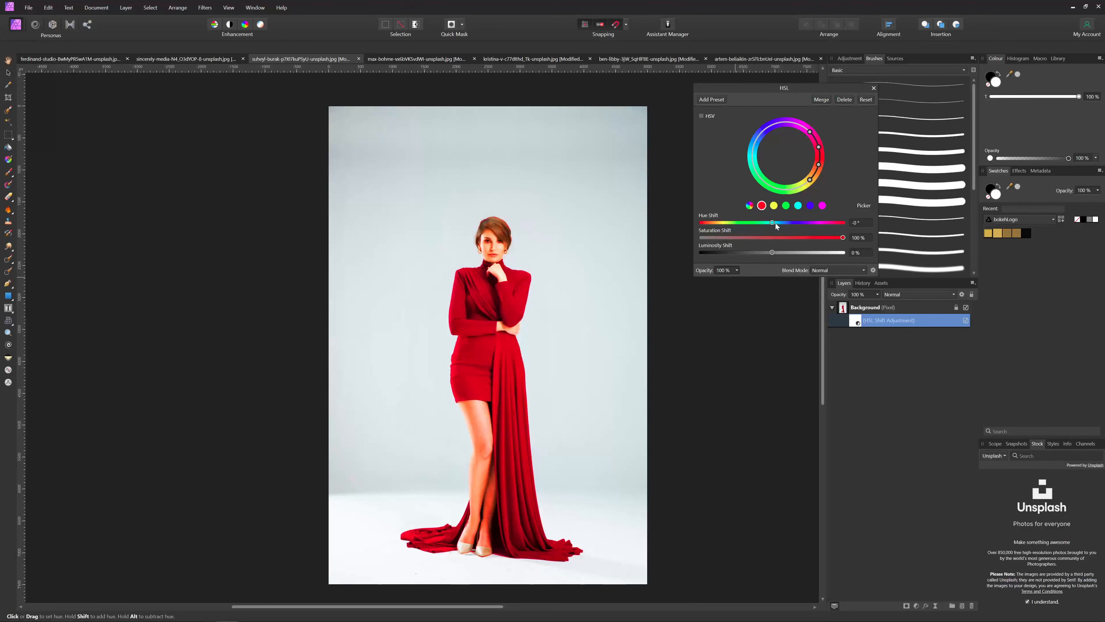
{"action": "left_click_drag", "start_coordinate": [773, 222], "coordinate": [849, 231]}
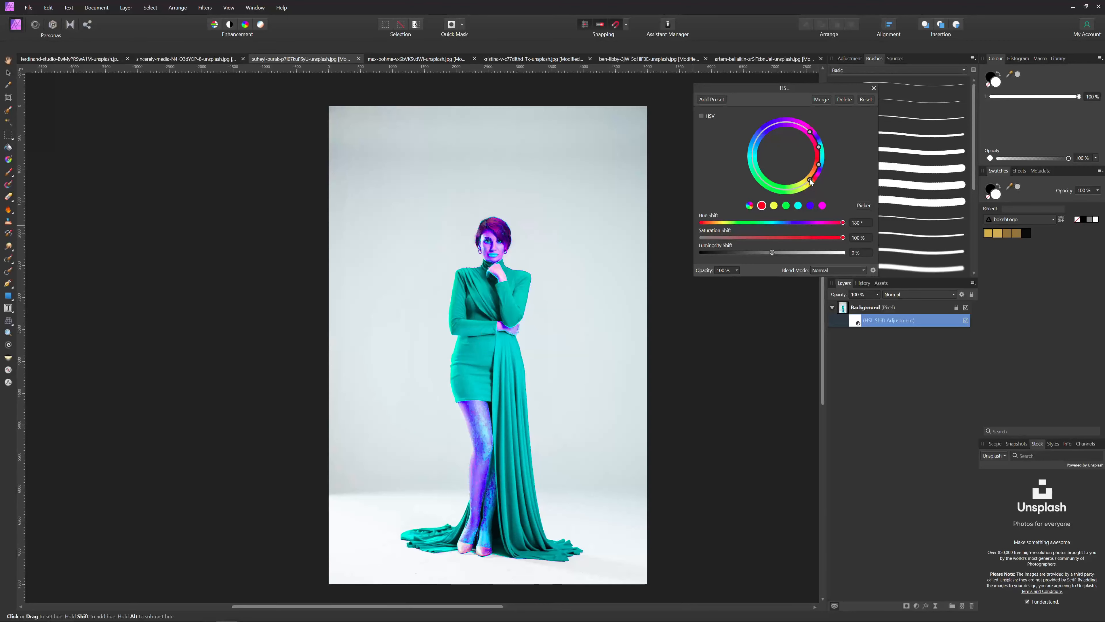
{"action": "left_click_drag", "start_coordinate": [811, 181], "coordinate": [831, 168]}
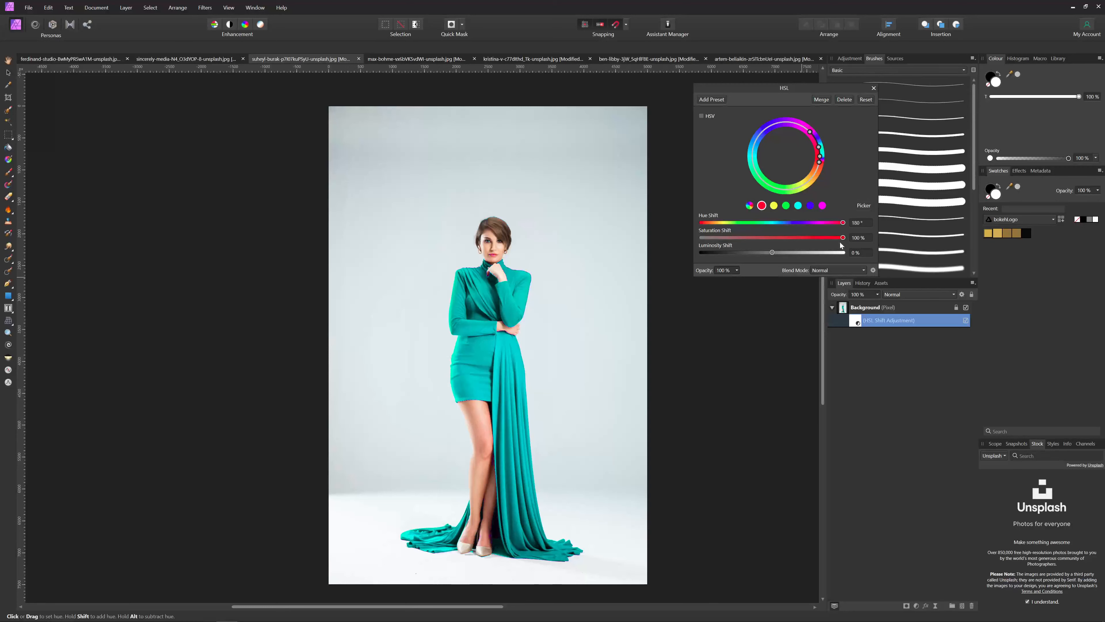
- Reset the reds' saturation shift to 0% and set their hue shift to 130.9°
{"action": "left_click_drag", "start_coordinate": [843, 237], "coordinate": [778, 242]}
{"action": "double_click", "coordinate": [778, 239]}
{"action": "left_click_drag", "start_coordinate": [843, 223], "coordinate": [823, 222]}
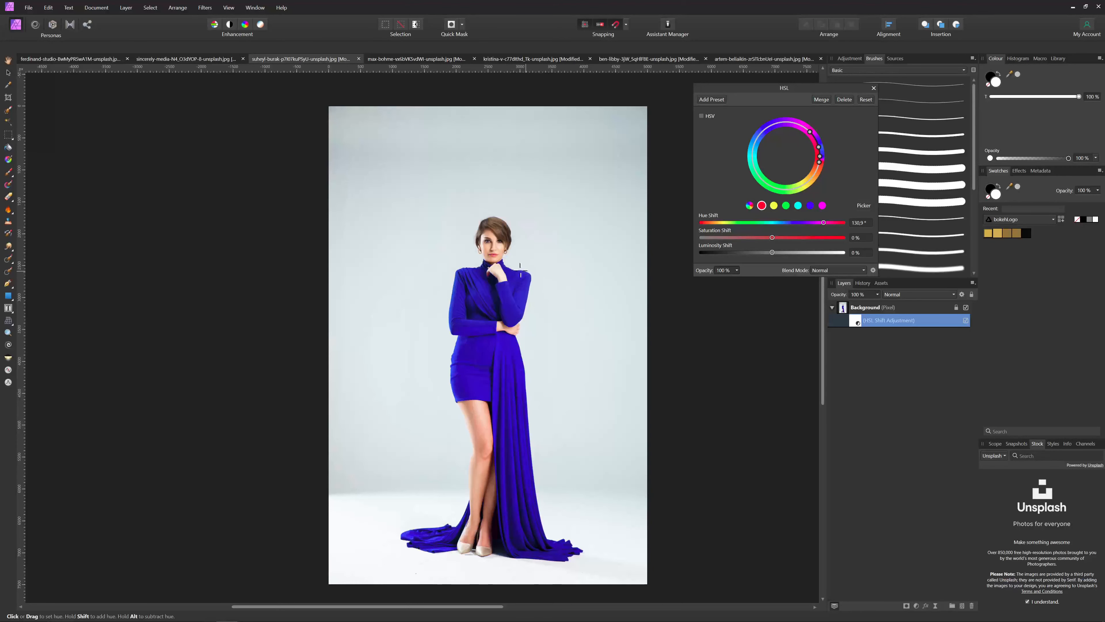
- Shift the magentas' hue slightly and set the reds' hue shift to -34.6°
{"action": "left_click", "coordinate": [823, 207]}
{"action": "left_click_drag", "start_coordinate": [772, 222], "coordinate": [796, 222]}
{"action": "left_click", "coordinate": [763, 207]}
{"action": "left_click_drag", "start_coordinate": [824, 222], "coordinate": [797, 219]}
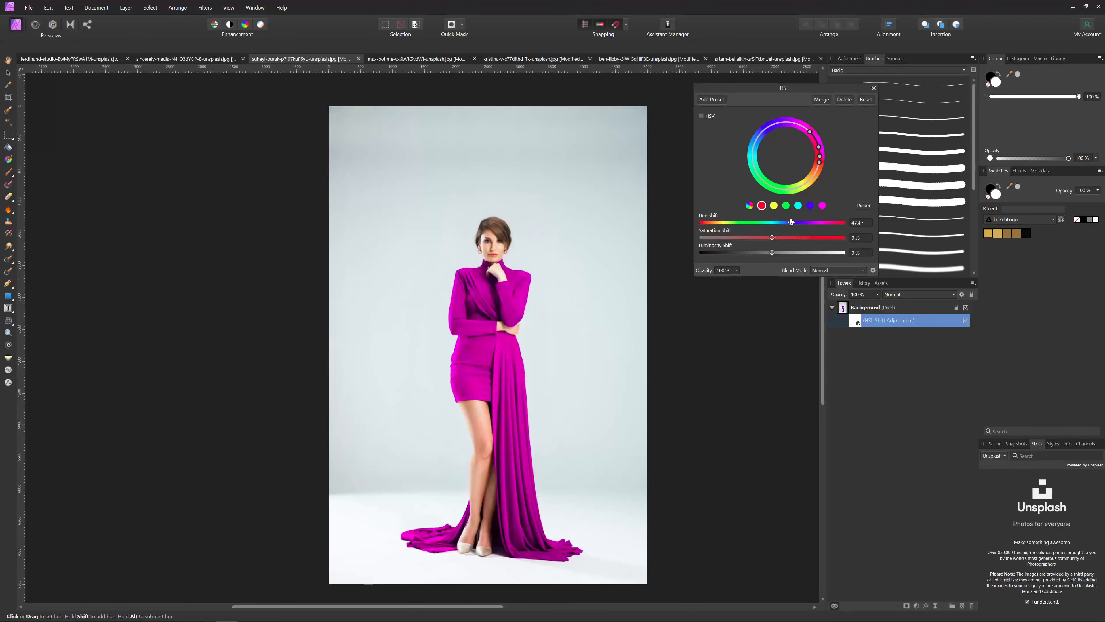
{"action": "left_click_drag", "start_coordinate": [784, 218], "coordinate": [755, 219]}
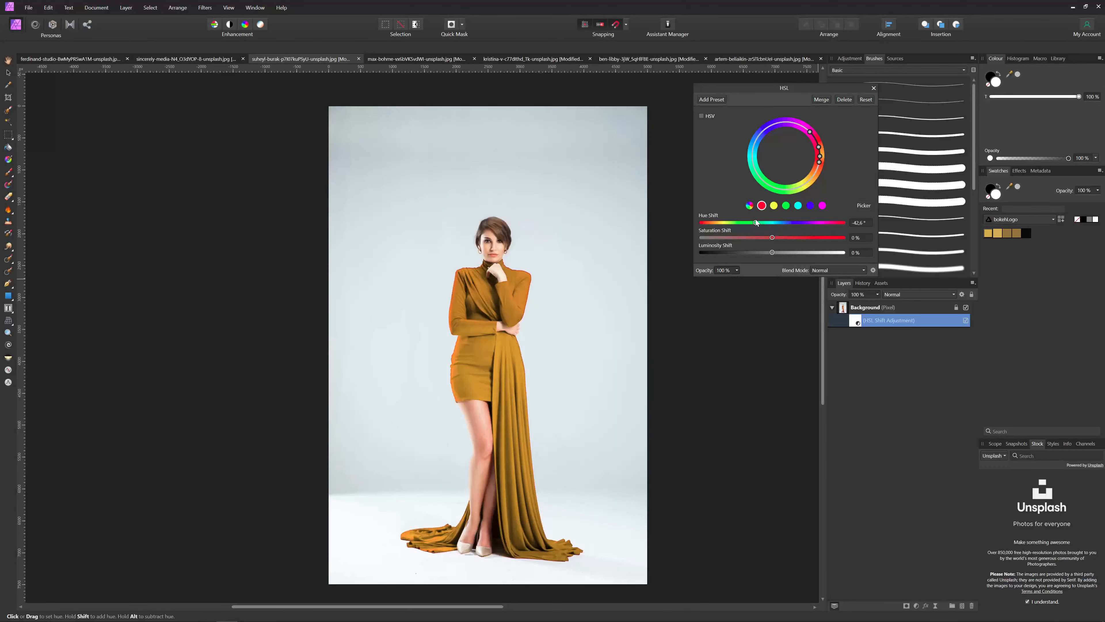
{"action": "left_click_drag", "start_coordinate": [755, 219], "coordinate": [759, 223]}
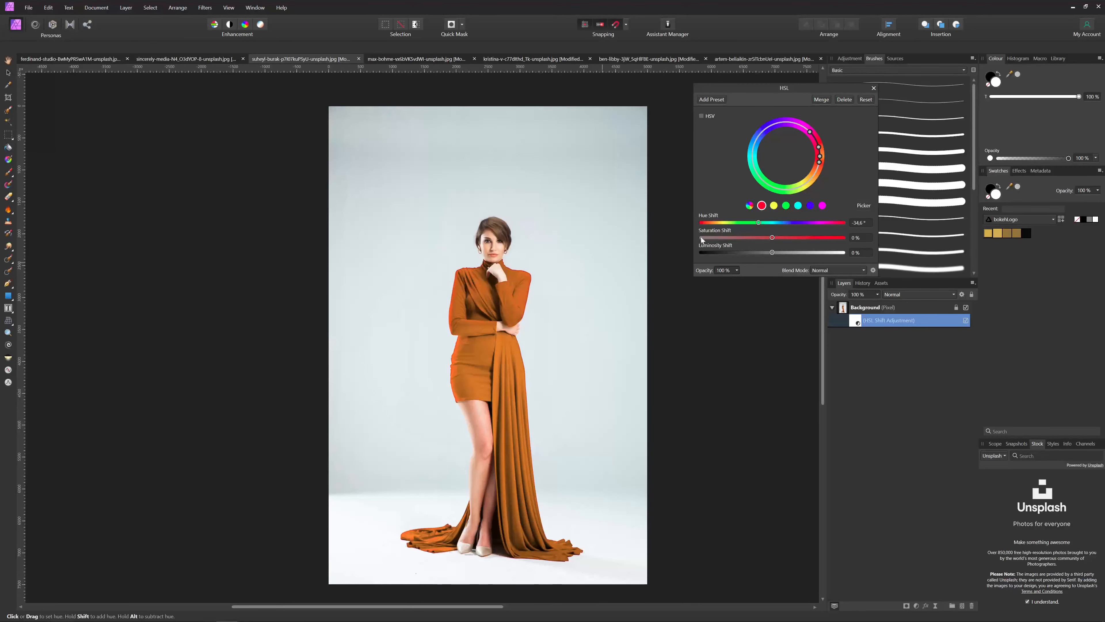
{"action": "left_click", "coordinate": [777, 208]}
{"action": "left_click", "coordinate": [864, 205]}
{"action": "left_click", "coordinate": [453, 293]}
{"action": "left_click_drag", "start_coordinate": [772, 222], "coordinate": [764, 222]}
{"action": "key", "text": "ctrl+z"}
{"action": "key", "text": "ctrl+z"}
- Set the reds' hue shift to -95.4°
{"action": "left_click", "coordinate": [762, 206]}
{"action": "left_click", "coordinate": [759, 223]}
{"action": "left_click_drag", "start_coordinate": [761, 225], "coordinate": [736, 225]}
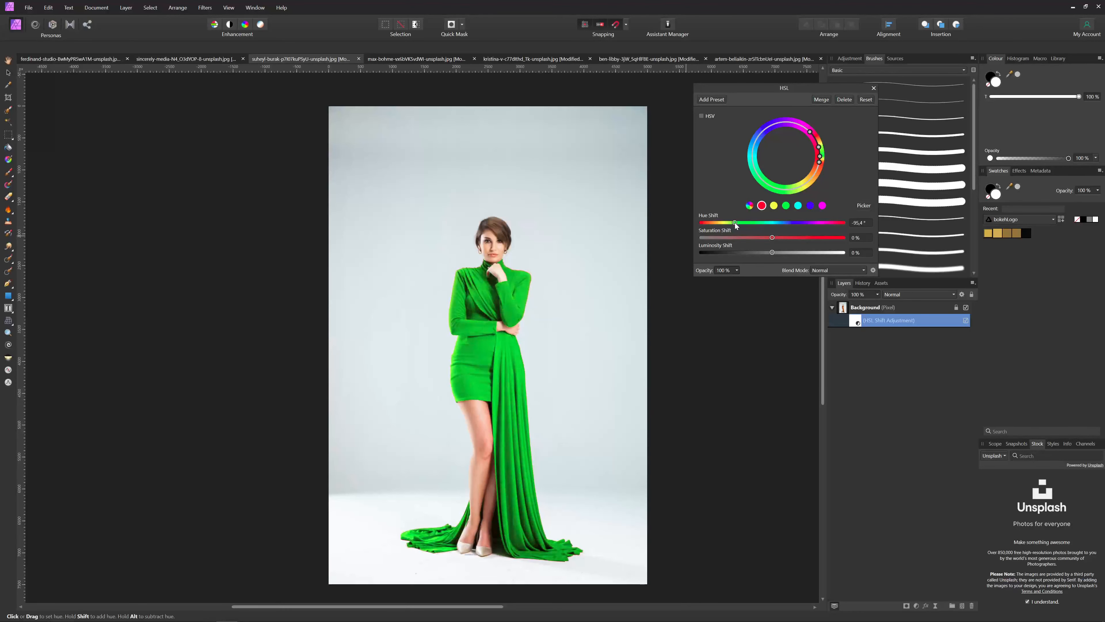
- Retarget the yellow range to a colour sampled from the dress's shoulder edge and set its hue shift to -53.6°
{"action": "left_click", "coordinate": [774, 205]}
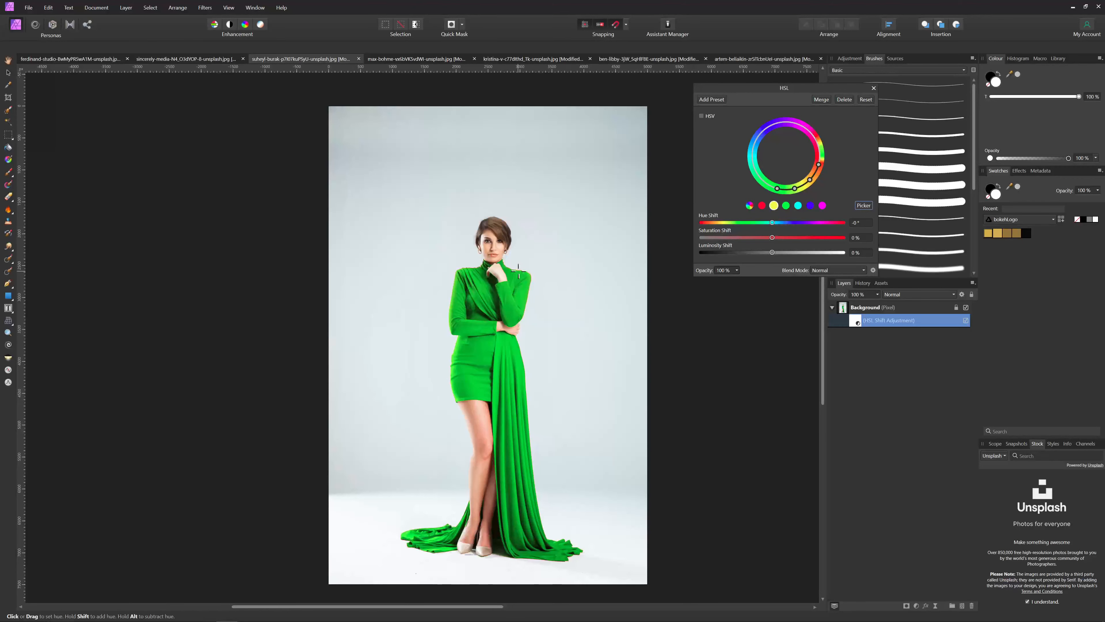
{"action": "scroll", "coordinate": [520, 270], "scroll_direction": "up", "scroll_amount": 2}
{"action": "scroll", "coordinate": [520, 271], "scroll_direction": "down", "scroll_amount": 3}
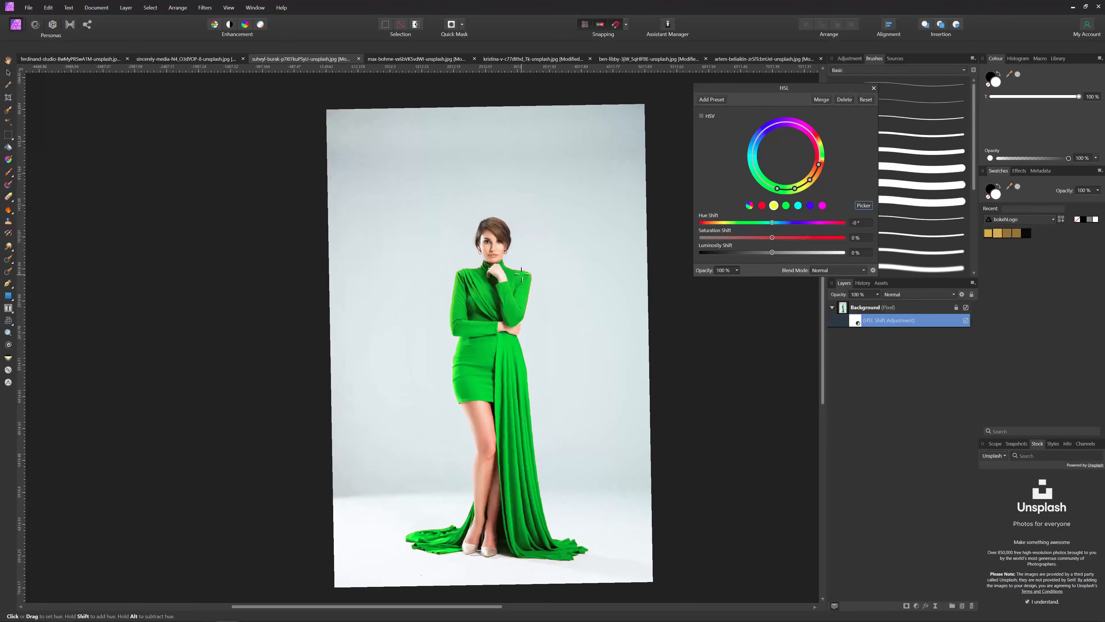
{"action": "scroll", "coordinate": [522, 274], "scroll_direction": "up", "scroll_amount": 1}
{"action": "scroll", "coordinate": [521, 274], "scroll_direction": "up", "scroll_amount": 10}
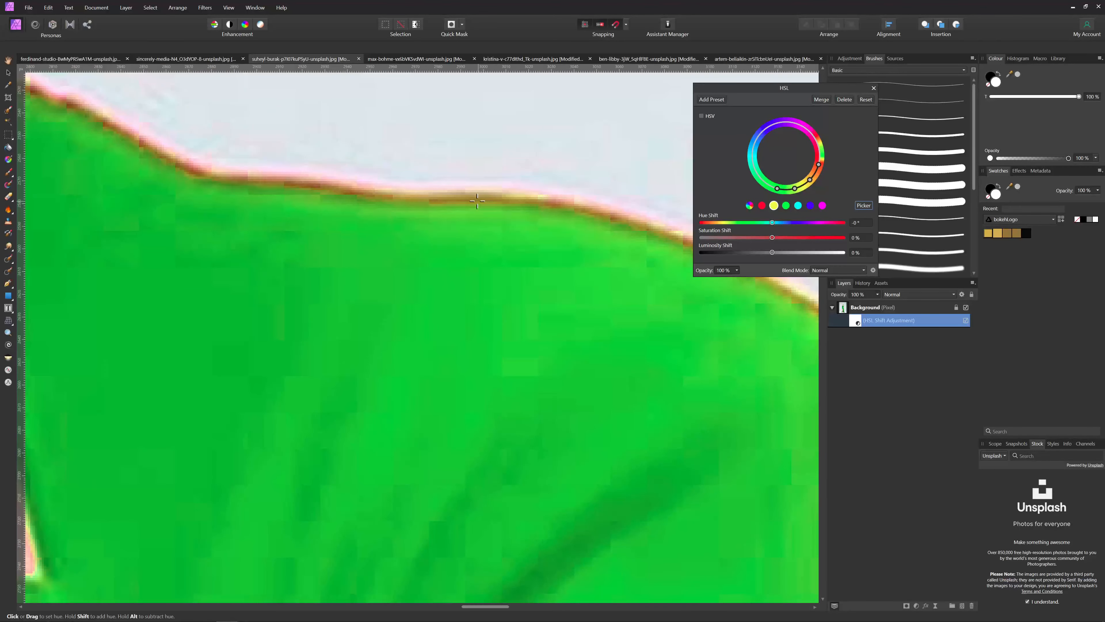
{"action": "left_click", "coordinate": [482, 197]}
{"action": "left_click_drag", "start_coordinate": [771, 222], "coordinate": [751, 226]}
{"action": "scroll", "coordinate": [550, 365], "scroll_direction": "down", "scroll_amount": 10}
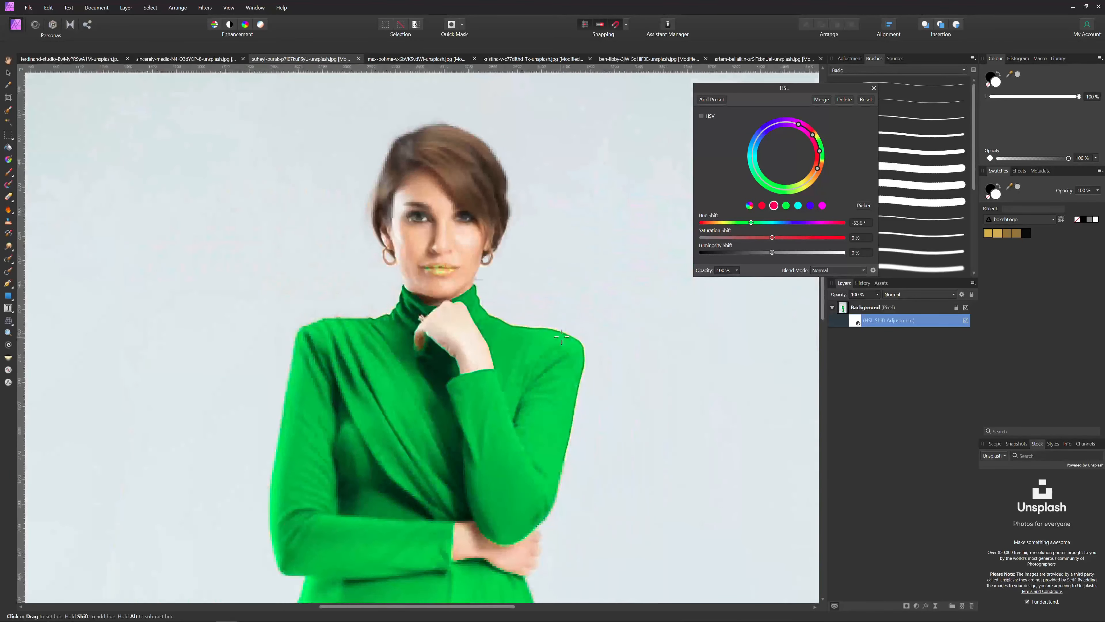
{"action": "scroll", "coordinate": [584, 350], "scroll_direction": "up", "scroll_amount": 2}
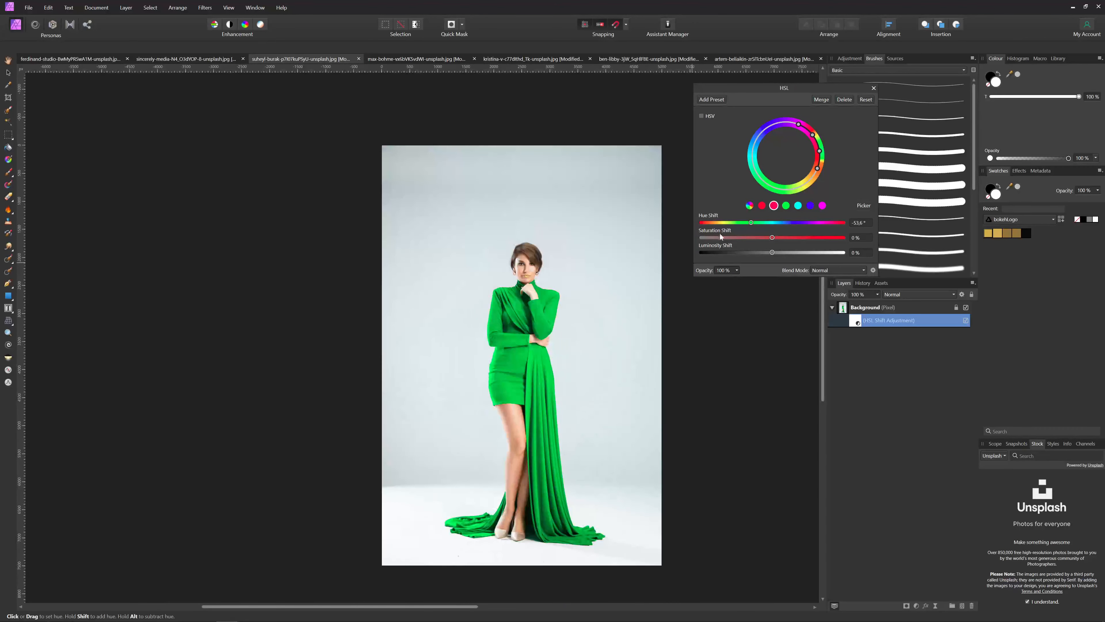
- Set the sampled edge range's hue shift to -25.1° and the reds' hue shift to -111.5°
{"action": "left_click_drag", "start_coordinate": [755, 222], "coordinate": [769, 223]}
{"action": "scroll", "coordinate": [634, 333], "scroll_direction": "up", "scroll_amount": 2}
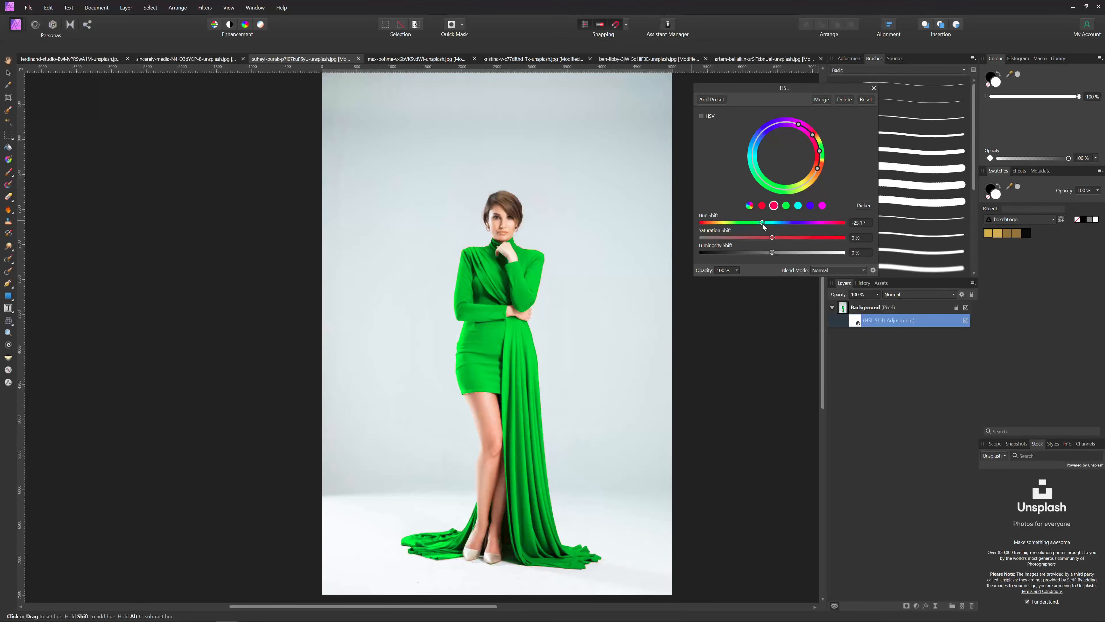
{"action": "left_click", "coordinate": [762, 205]}
{"action": "mouse_move", "coordinate": [735, 223]}
{"action": "left_mouse_down"}
{"action": "mouse_move", "coordinate": [713, 223]}
{"action": "mouse_move", "coordinate": [728, 223]}
{"action": "left_mouse_up"}
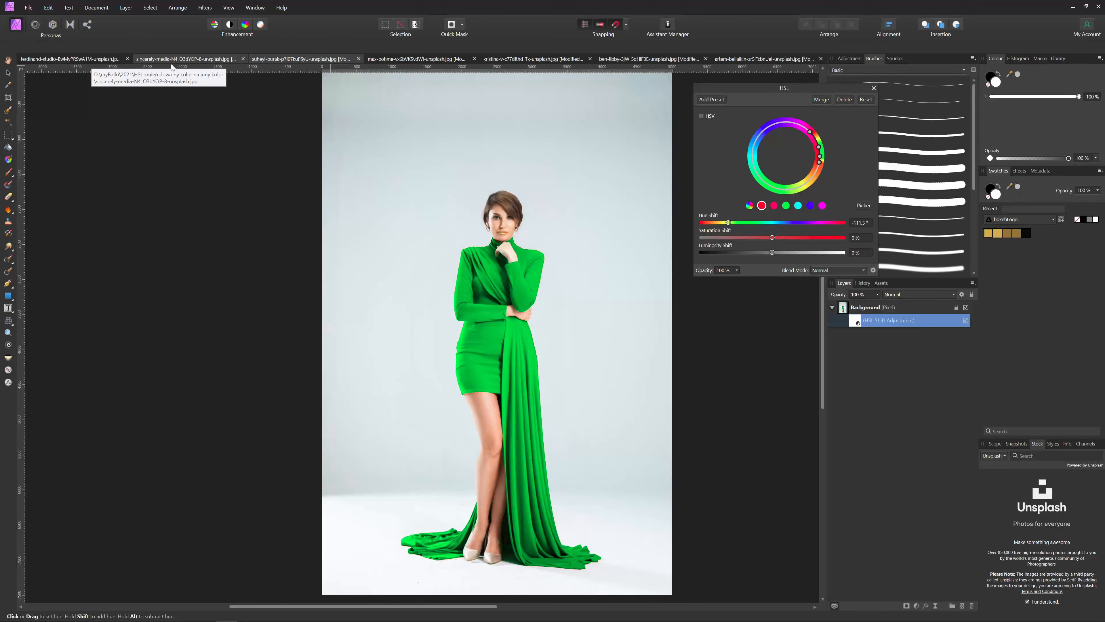
- Switch to the photo of the woman in the blue dress against the brick wall
{"action": "left_click", "coordinate": [85, 61]}
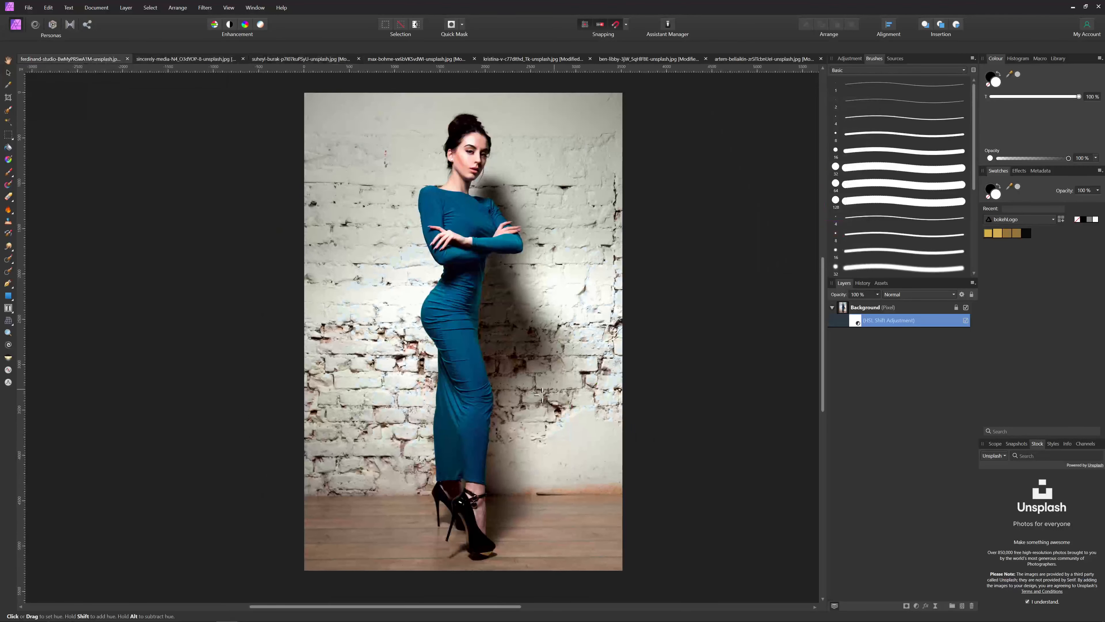